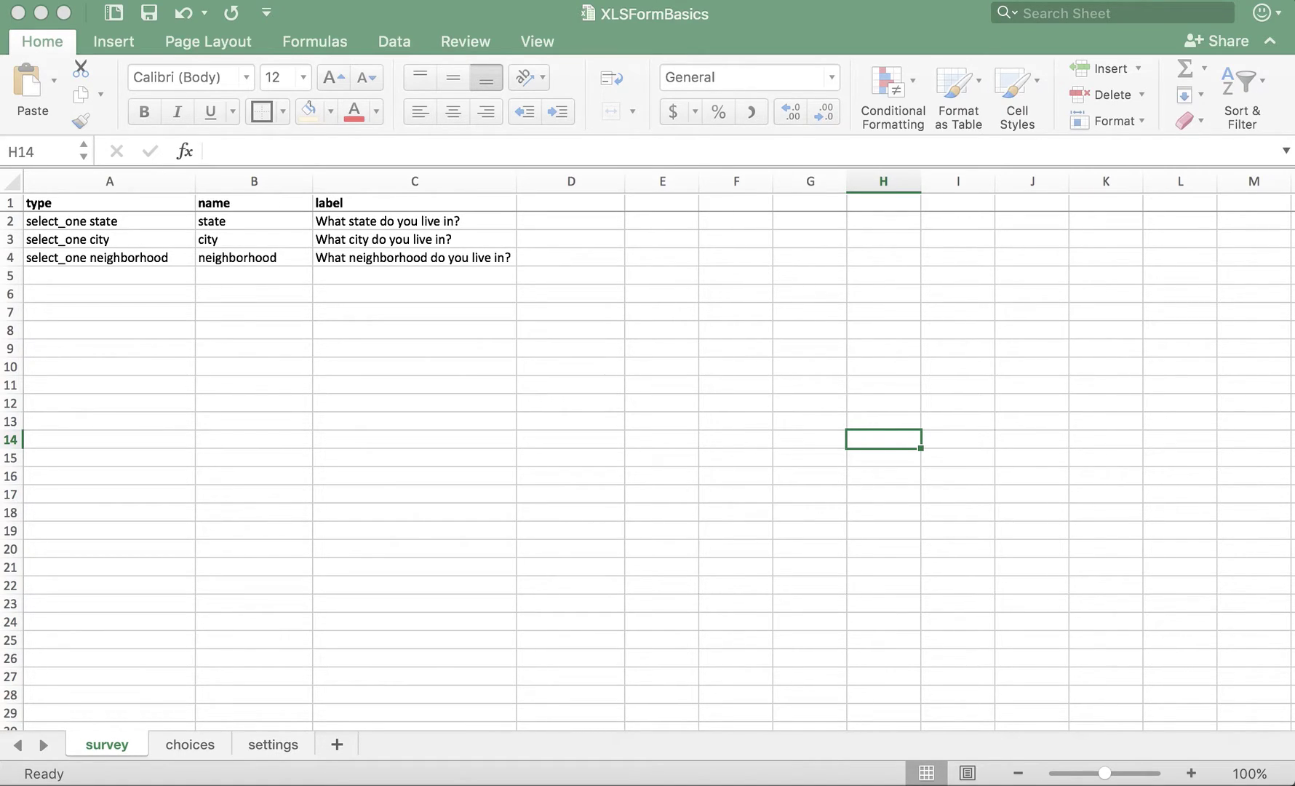
- Review the three select_one question types in the type column of the survey sheet
{"action": "left_click", "coordinate": [130, 237]}
{"action": "left_click_drag", "start_coordinate": [122, 222], "coordinate": [120, 255]}
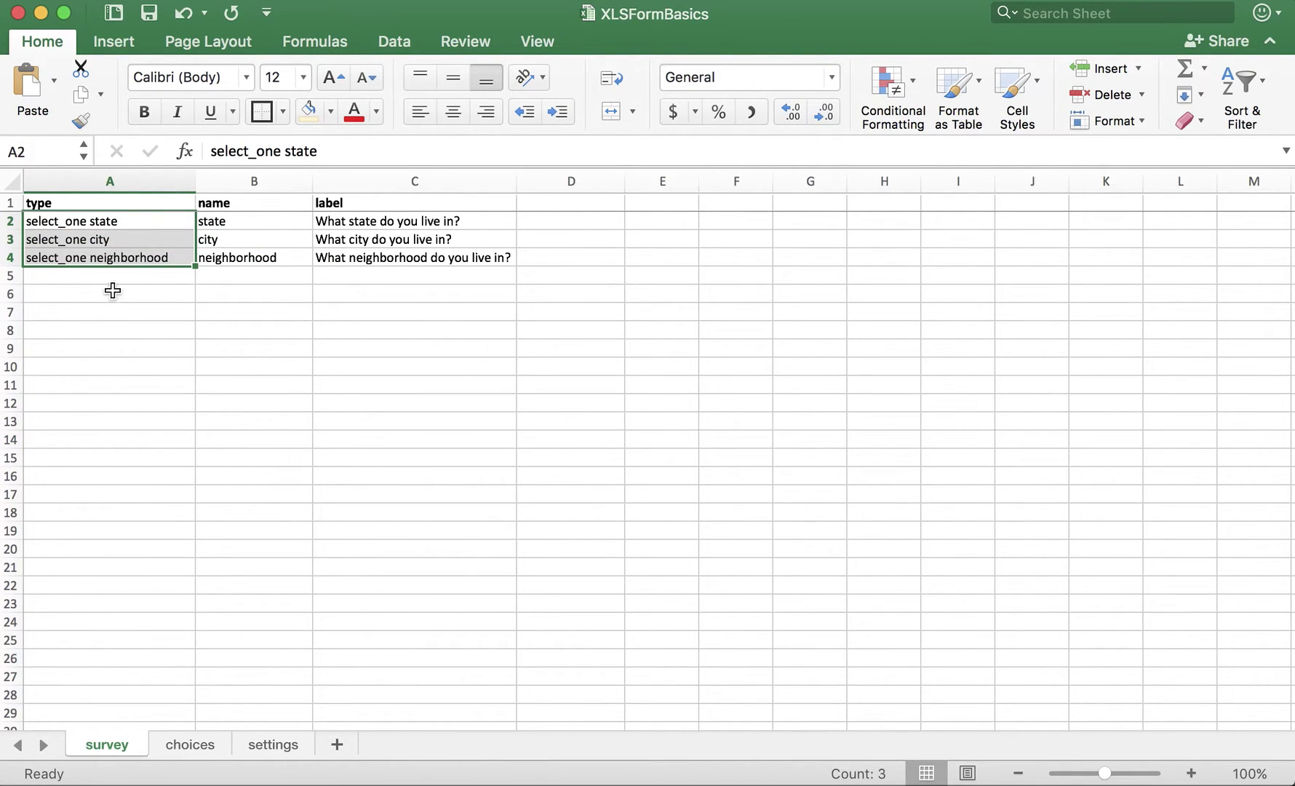
{"action": "left_click", "coordinate": [99, 326]}
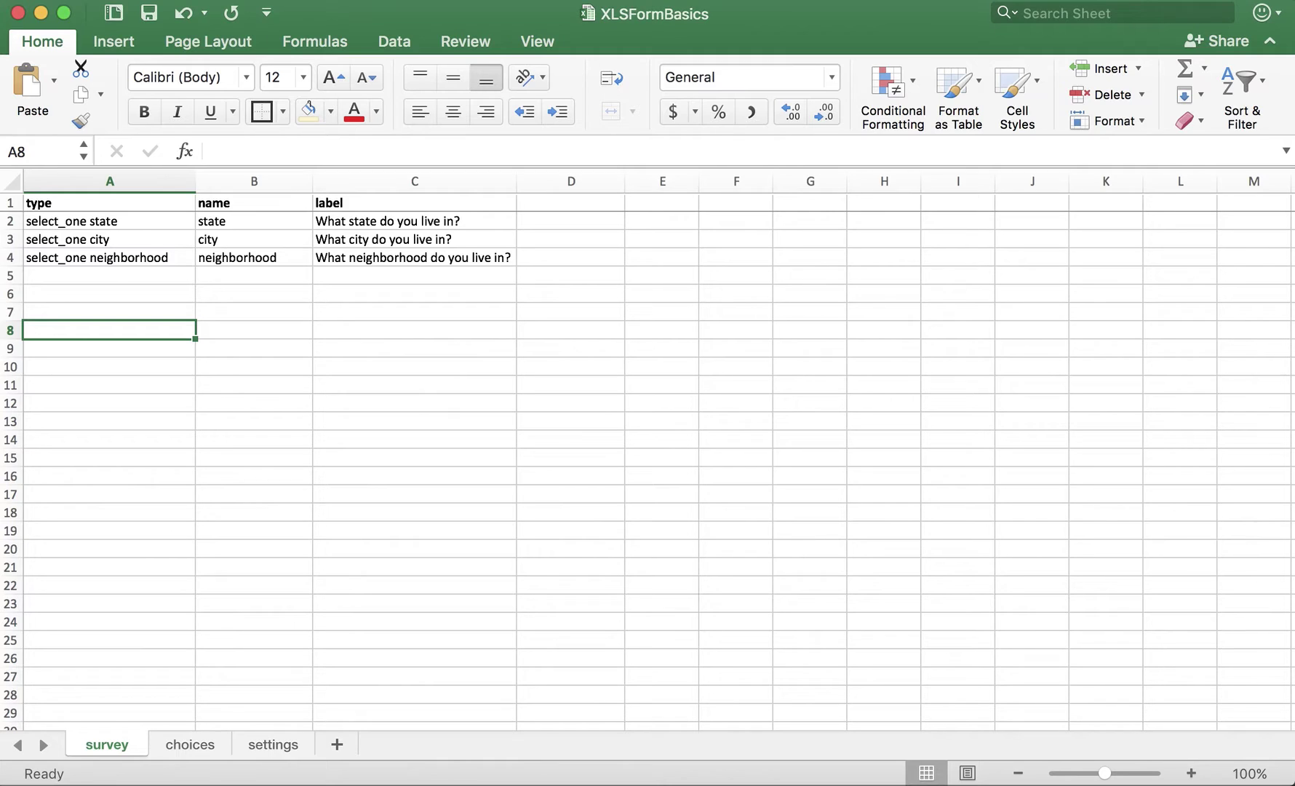
- Open the choices sheet and review its list name, name and label columns, including the state, city and neighborhood list entries
{"action": "left_click", "coordinate": [187, 742]}
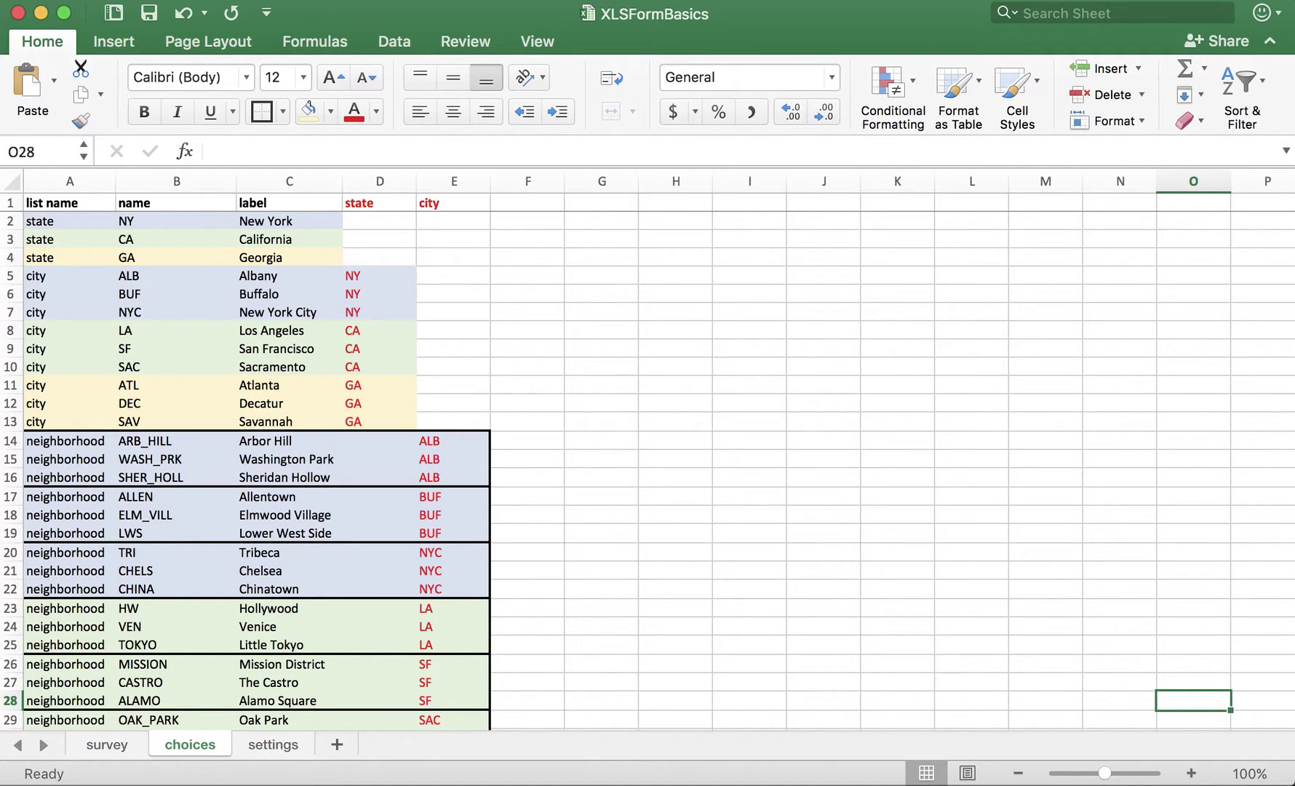
{"action": "left_click", "coordinate": [123, 311]}
{"action": "left_click_drag", "start_coordinate": [70, 181], "coordinate": [272, 190]}
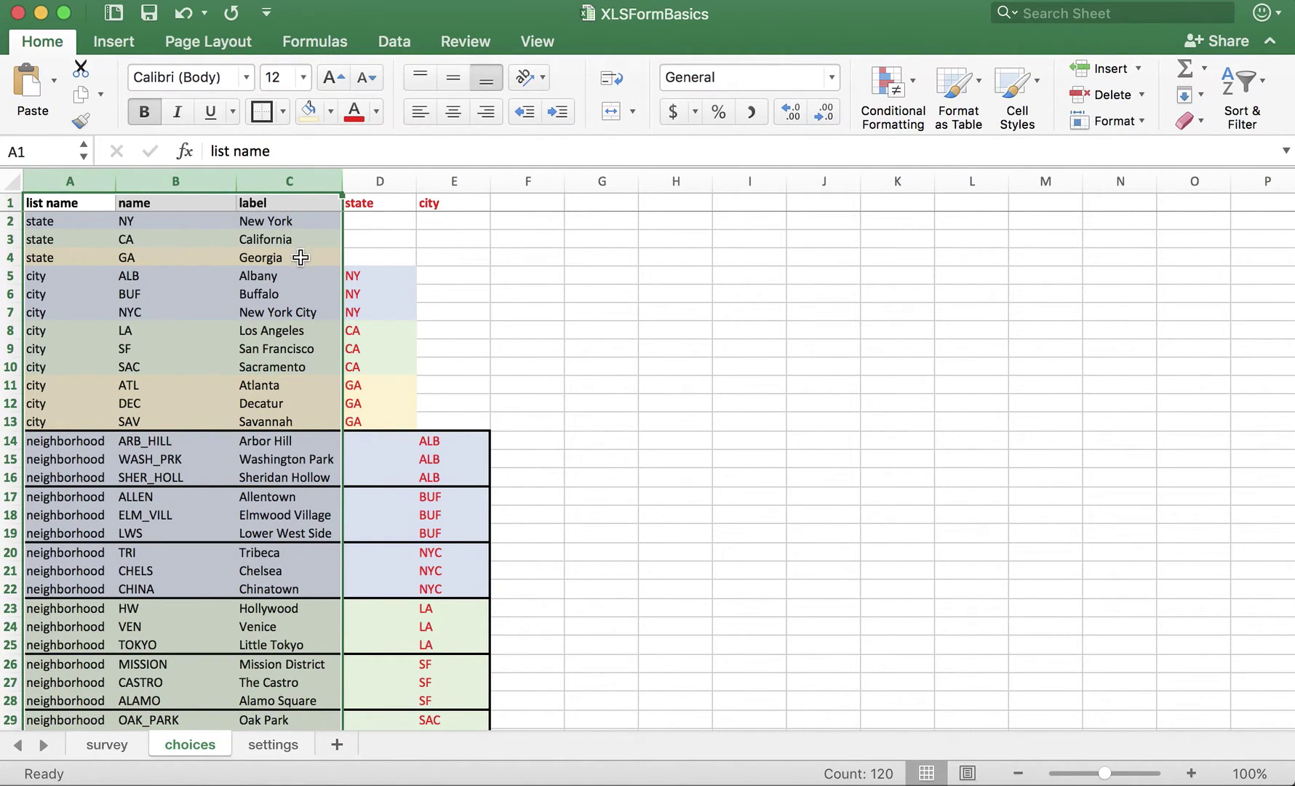
{"action": "left_click", "coordinate": [494, 291]}
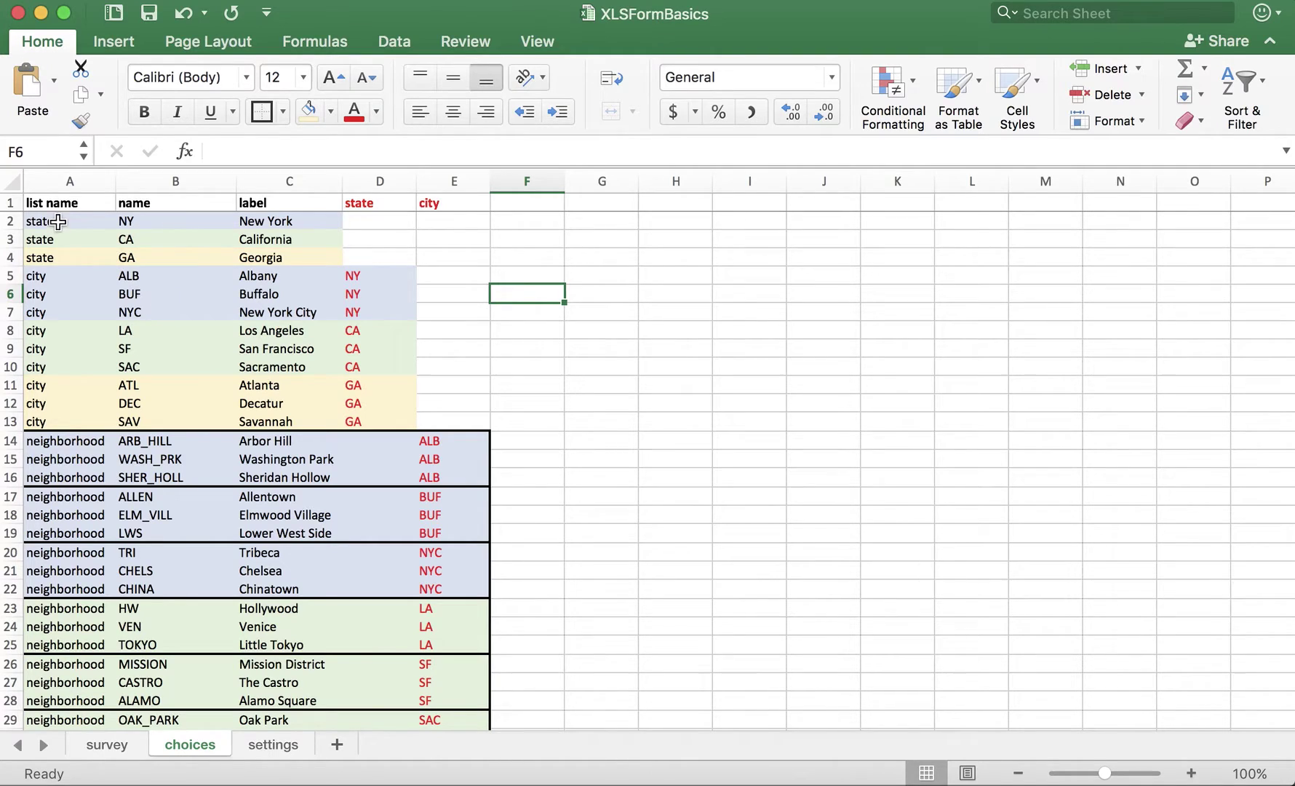
{"action": "left_click_drag", "start_coordinate": [51, 218], "coordinate": [67, 425]}
{"action": "left_click", "coordinate": [69, 444]}
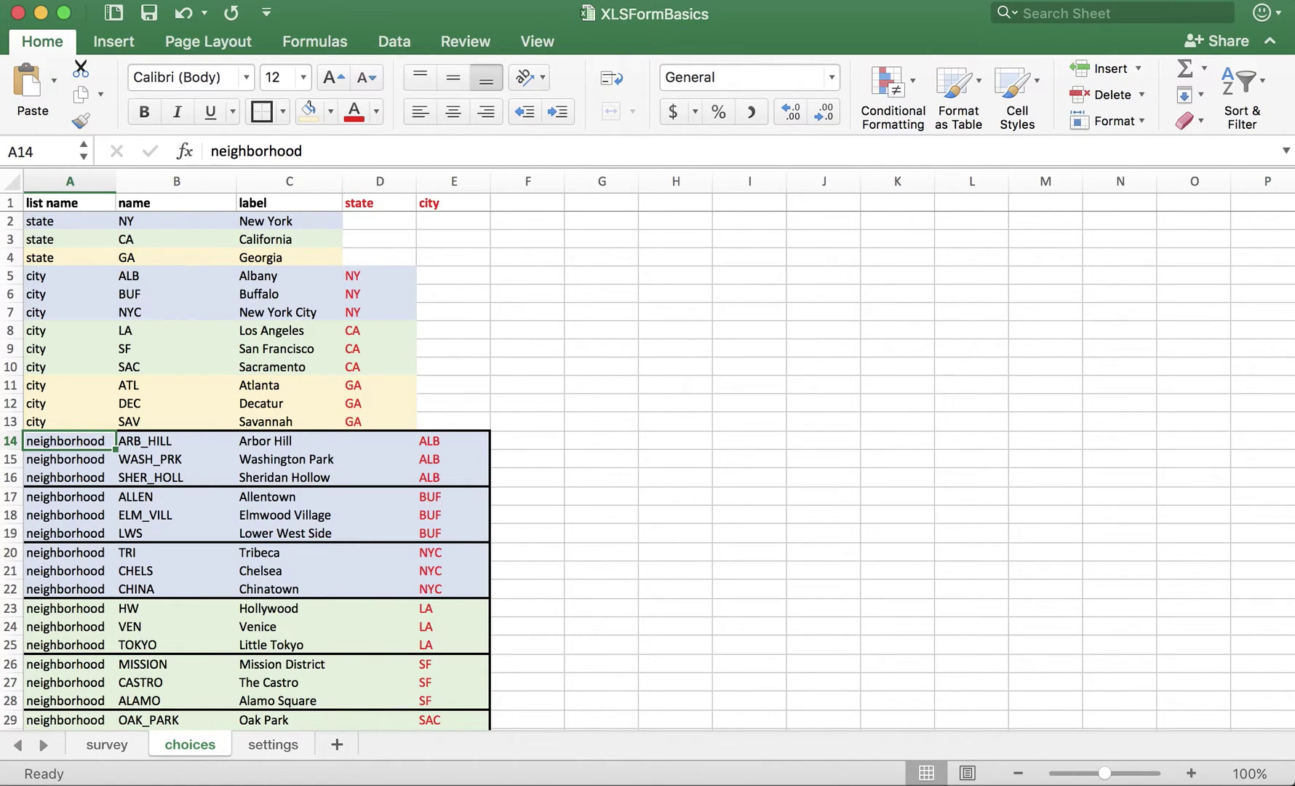
{"action": "left_click", "coordinate": [750, 366]}
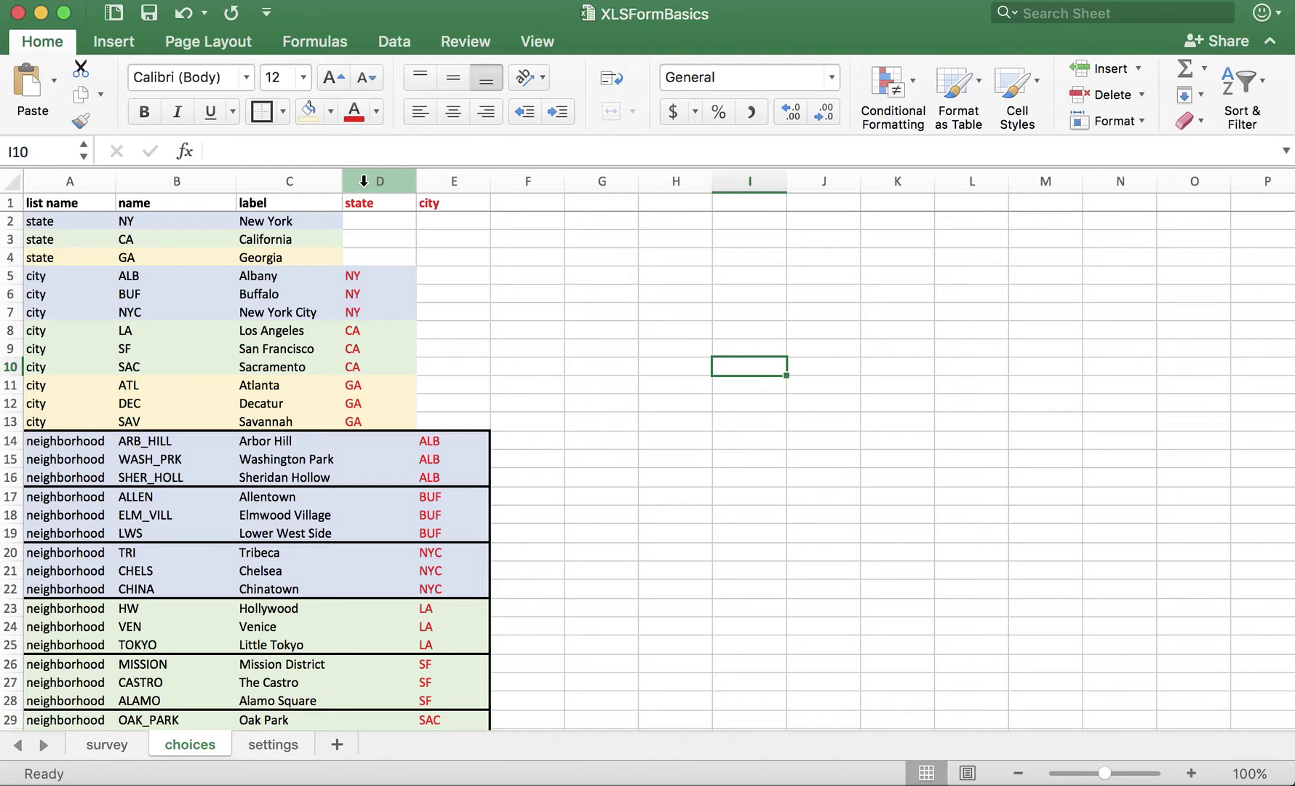
- Examine the extra state and city columns of the choices sheet, singling out the state column
{"action": "left_click_drag", "start_coordinate": [363, 181], "coordinate": [449, 181]}
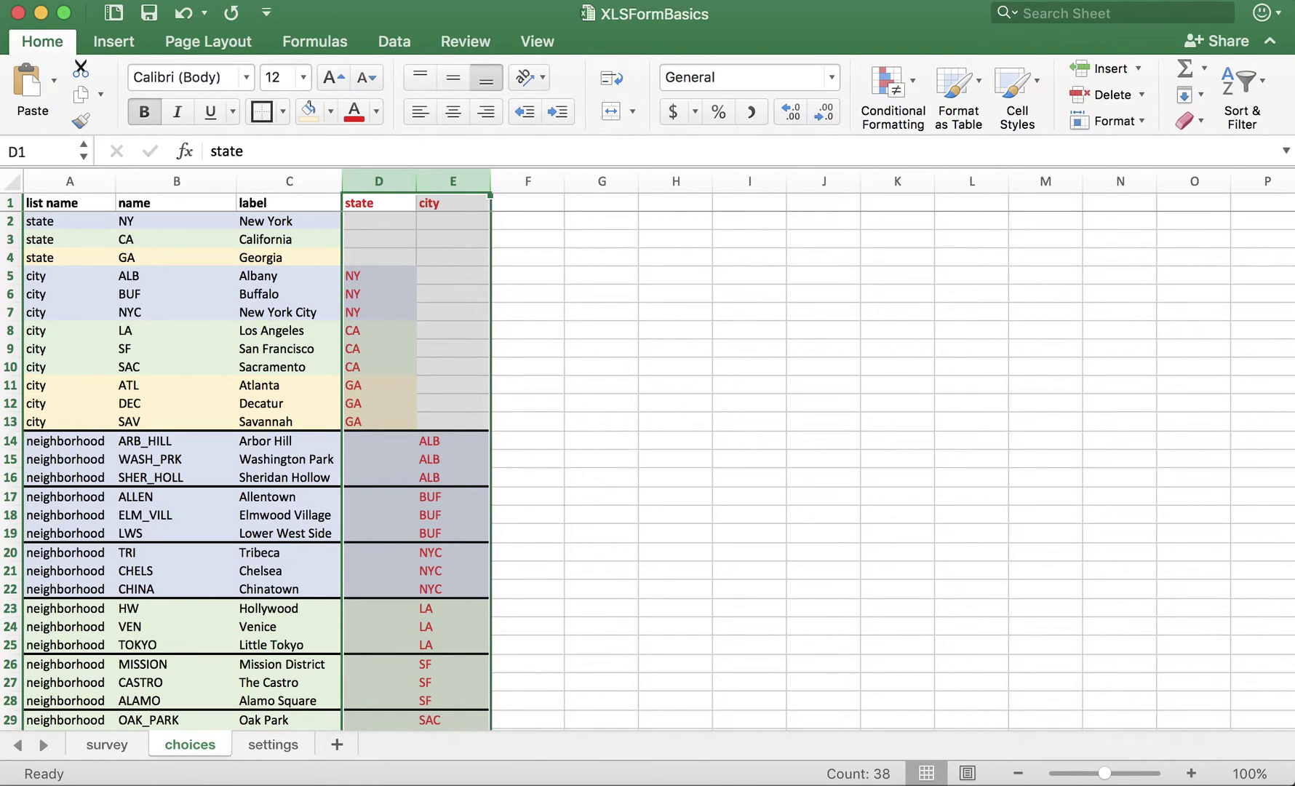
{"action": "left_click", "coordinate": [694, 414]}
{"action": "left_click", "coordinate": [362, 184]}
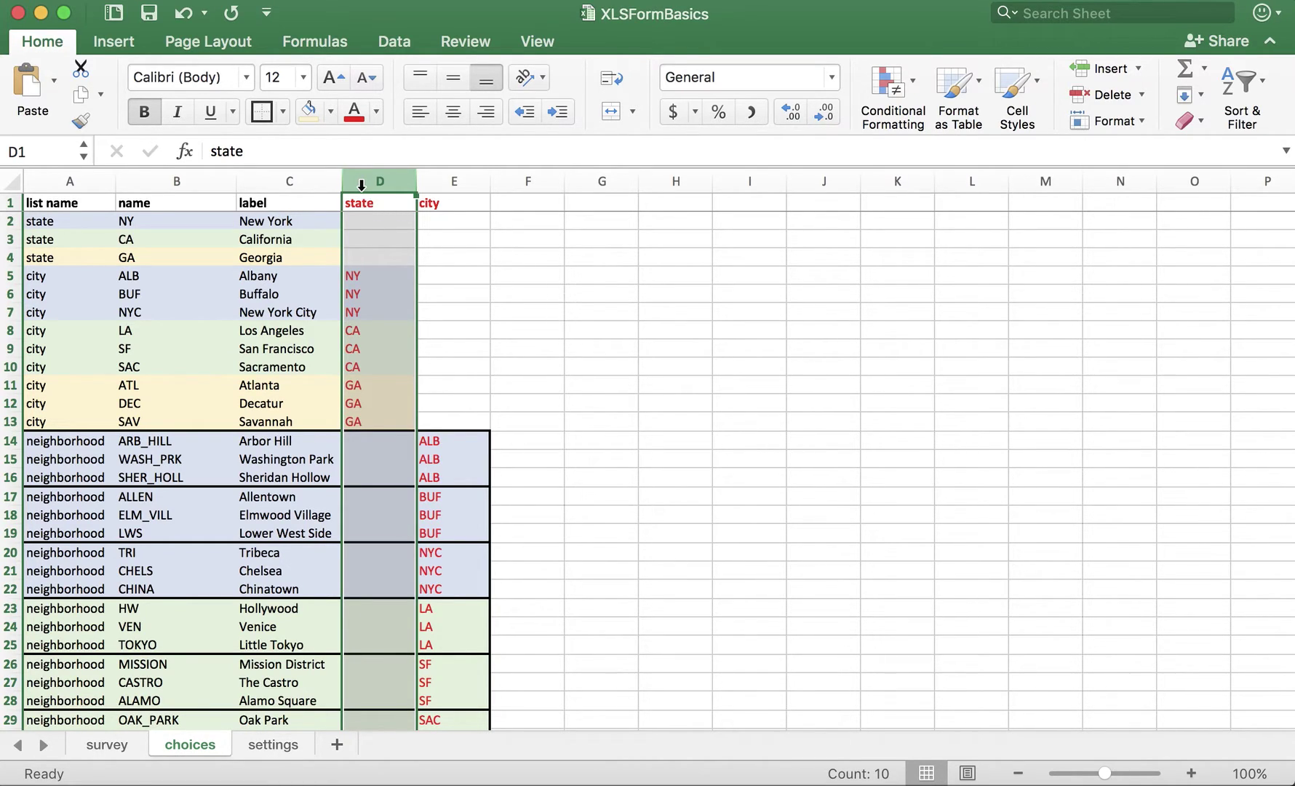
- Check the state column values assigned to Albany, Buffalo and New York City
{"action": "left_click", "coordinate": [283, 347]}
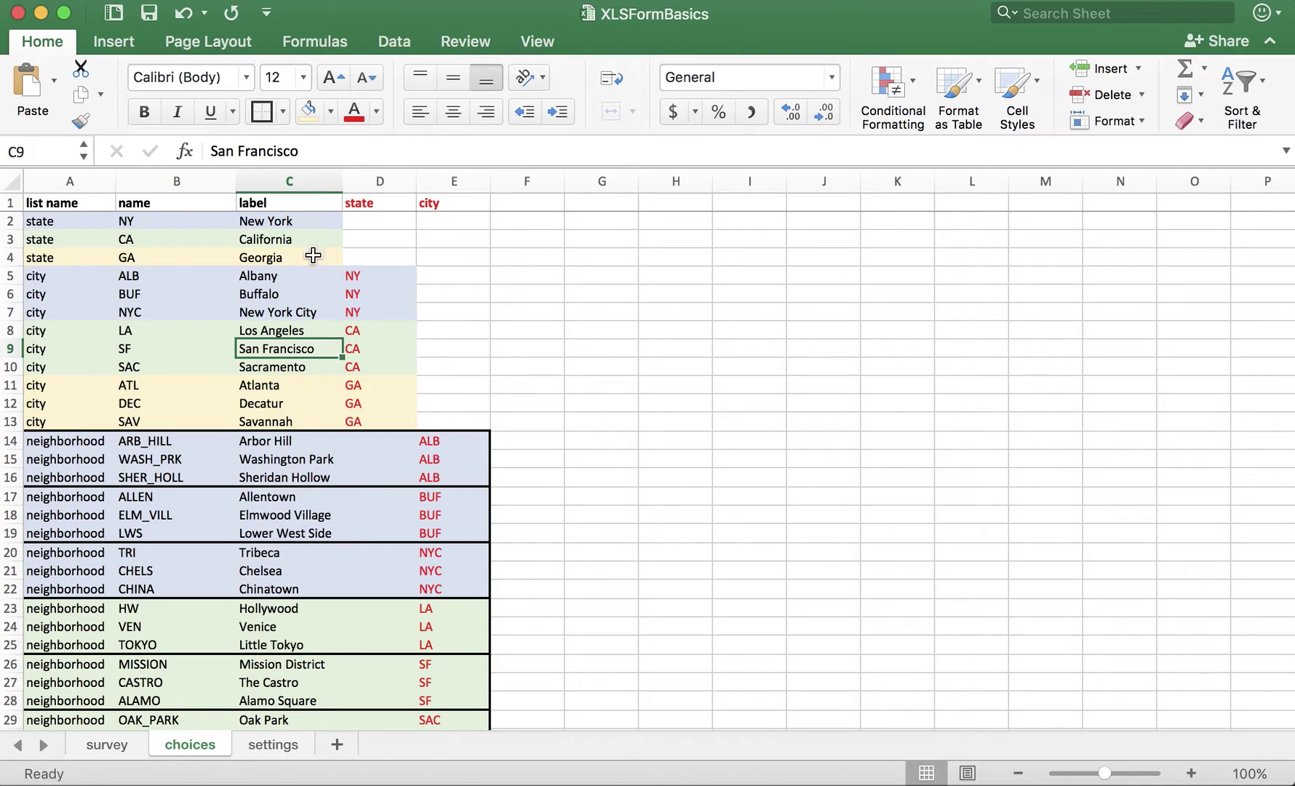
{"action": "left_click", "coordinate": [280, 275]}
{"action": "left_click", "coordinate": [282, 292]}
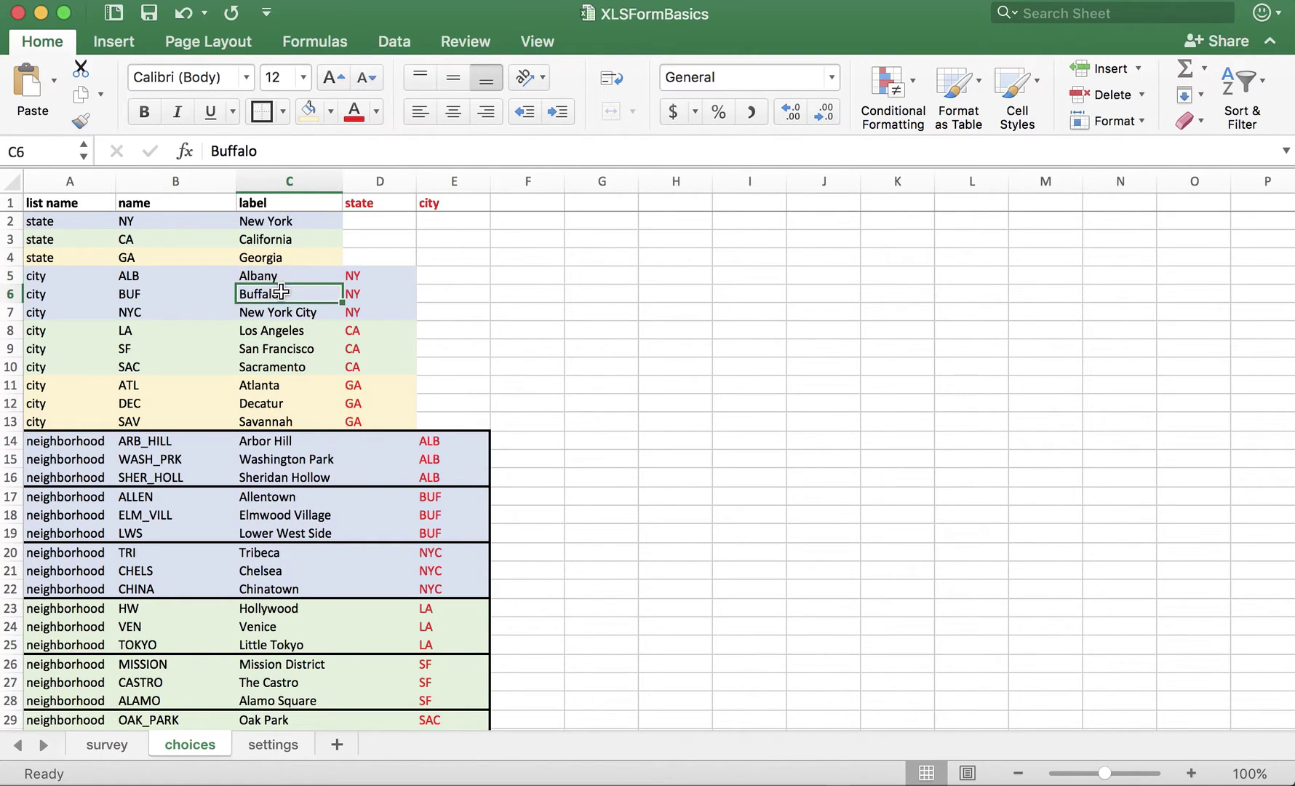
{"action": "left_click", "coordinate": [291, 311]}
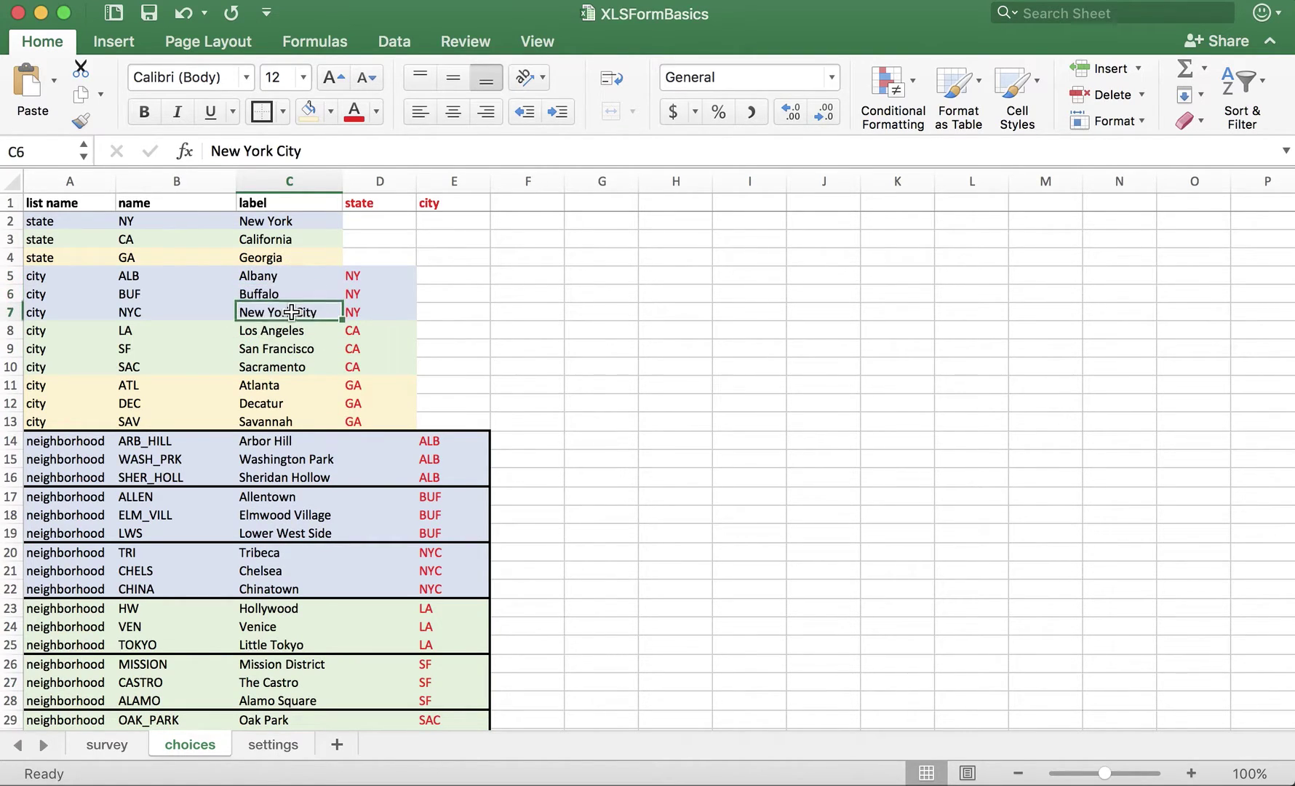
{"action": "left_click", "coordinate": [386, 280]}
{"action": "left_click_drag", "start_coordinate": [386, 281], "coordinate": [390, 309]}
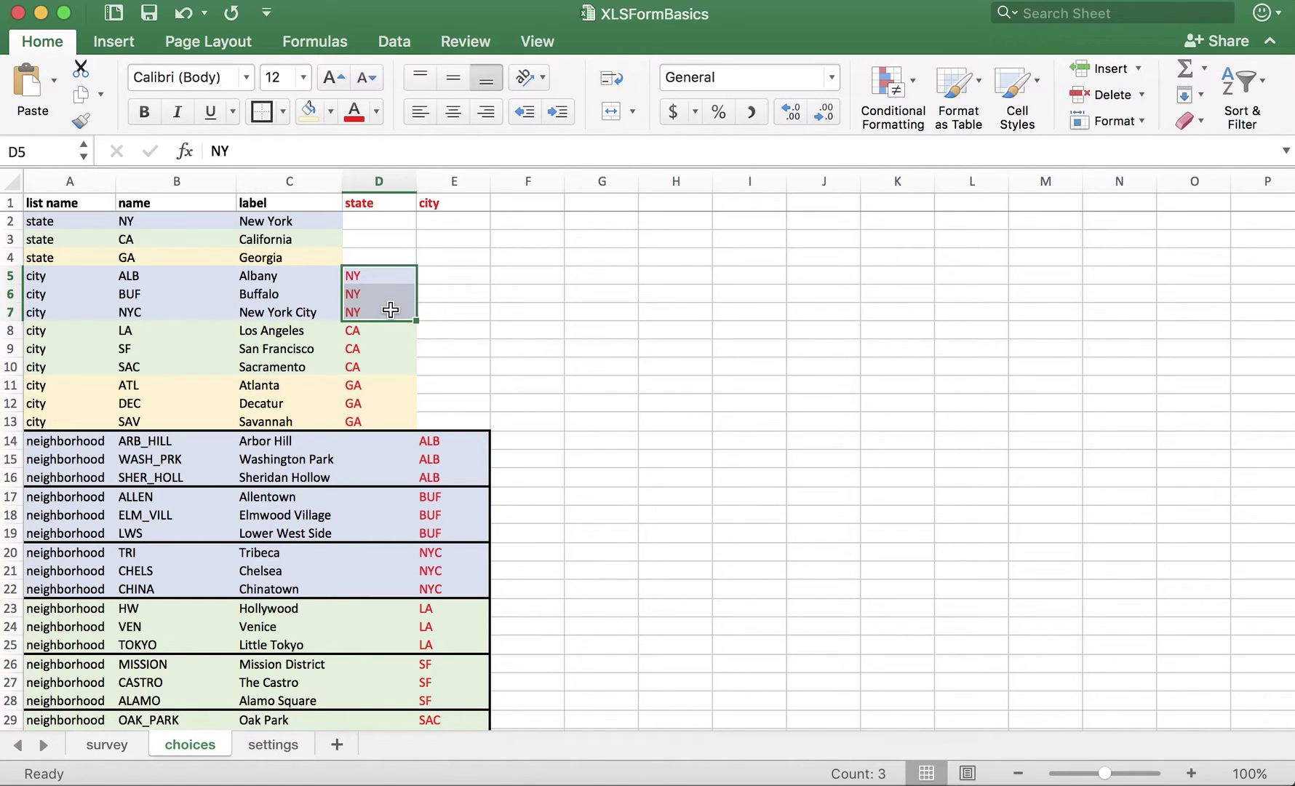
- Compare New York's name and label in the state list with the state values of its three cities
{"action": "left_click", "coordinate": [319, 220]}
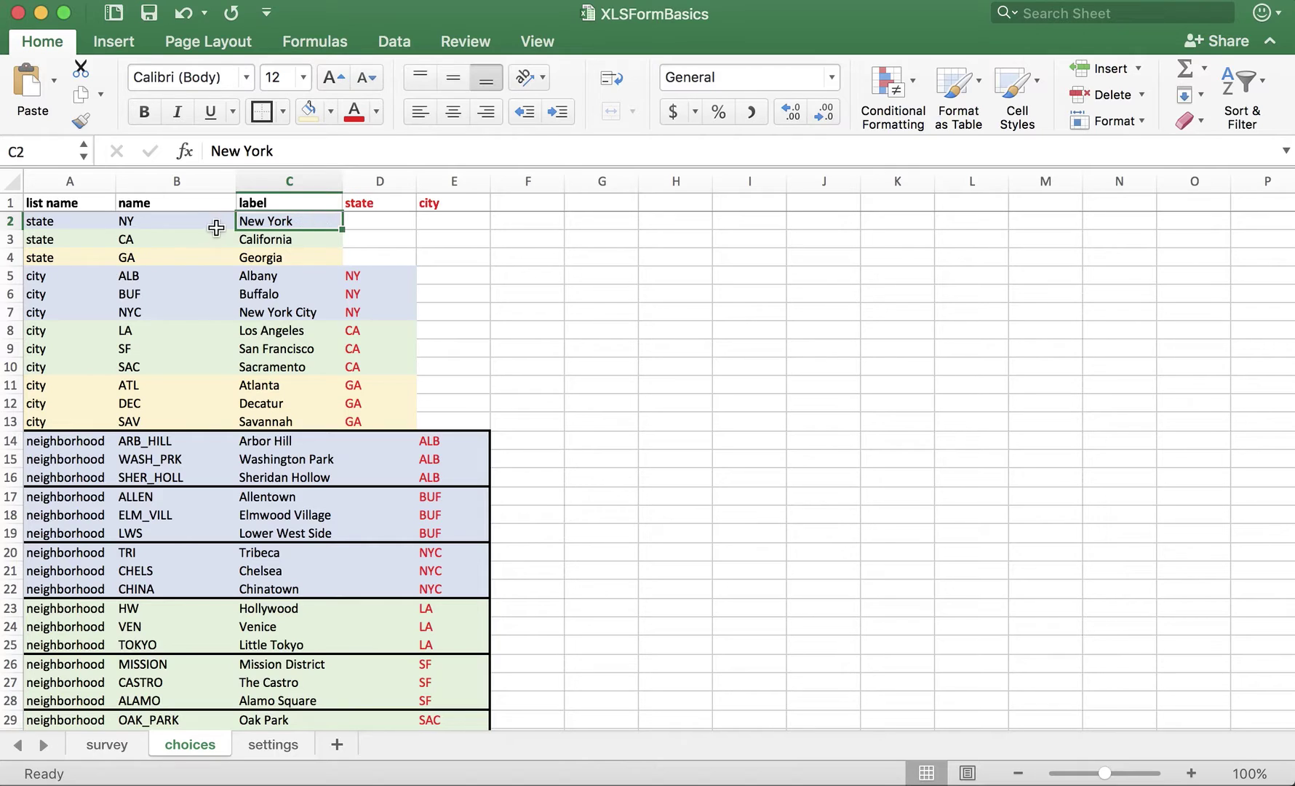
{"action": "left_click", "coordinate": [190, 221]}
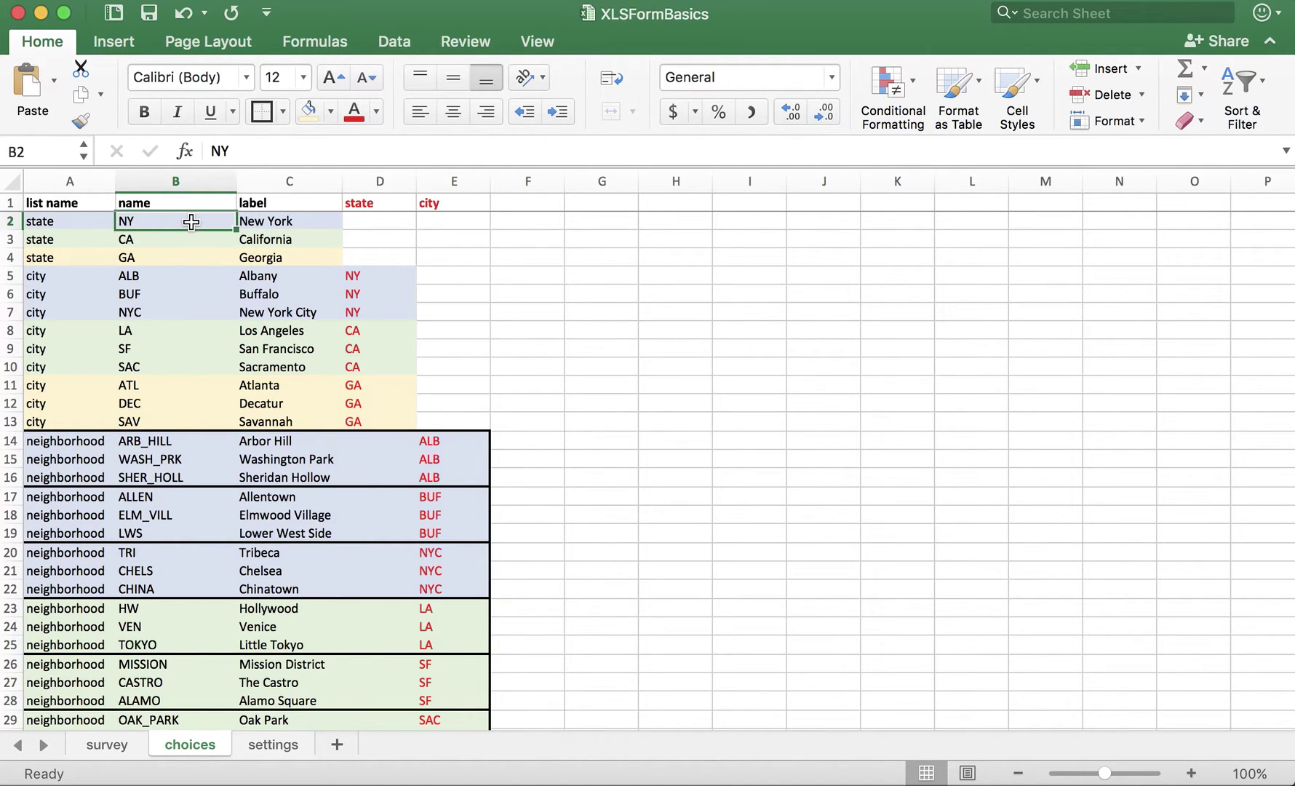
{"action": "left_click", "coordinate": [298, 275]}
{"action": "left_click", "coordinate": [298, 293]}
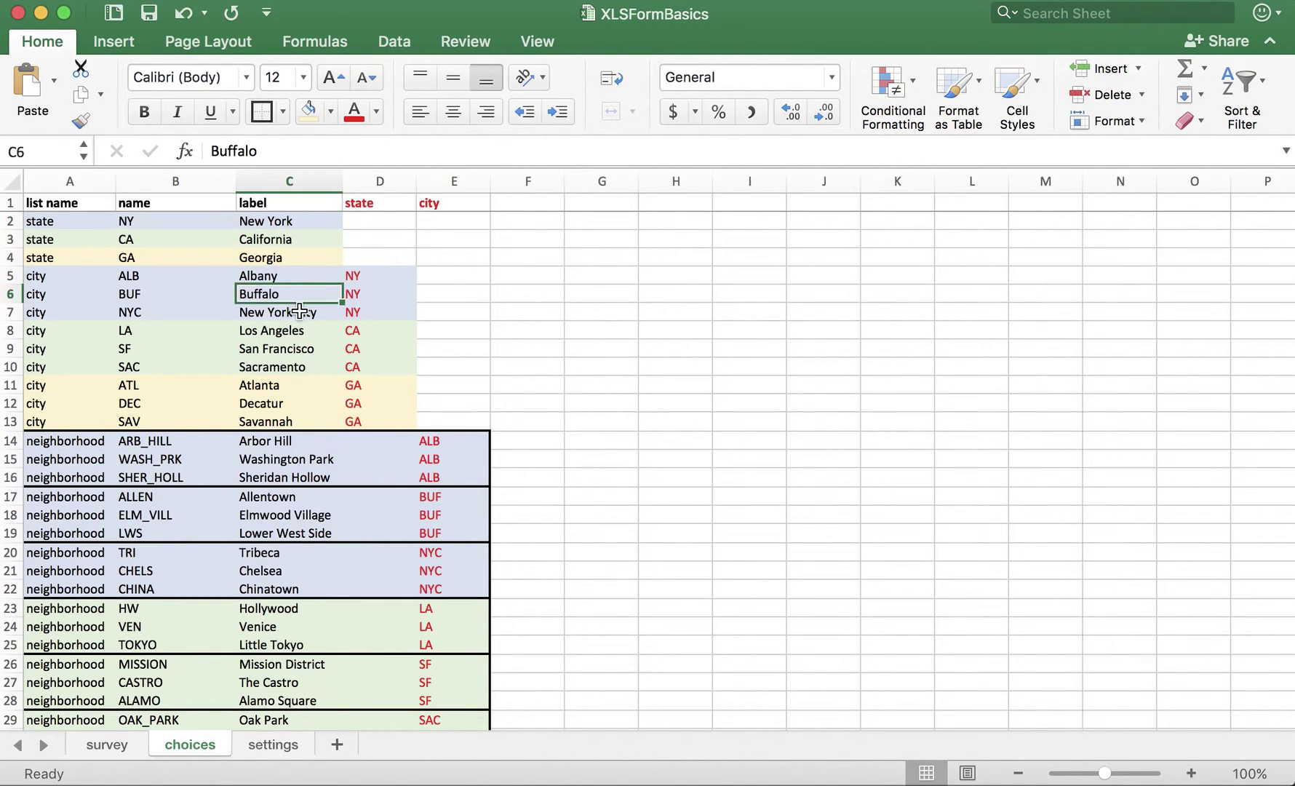
{"action": "left_click", "coordinate": [300, 311]}
{"action": "left_click_drag", "start_coordinate": [379, 280], "coordinate": [381, 307]}
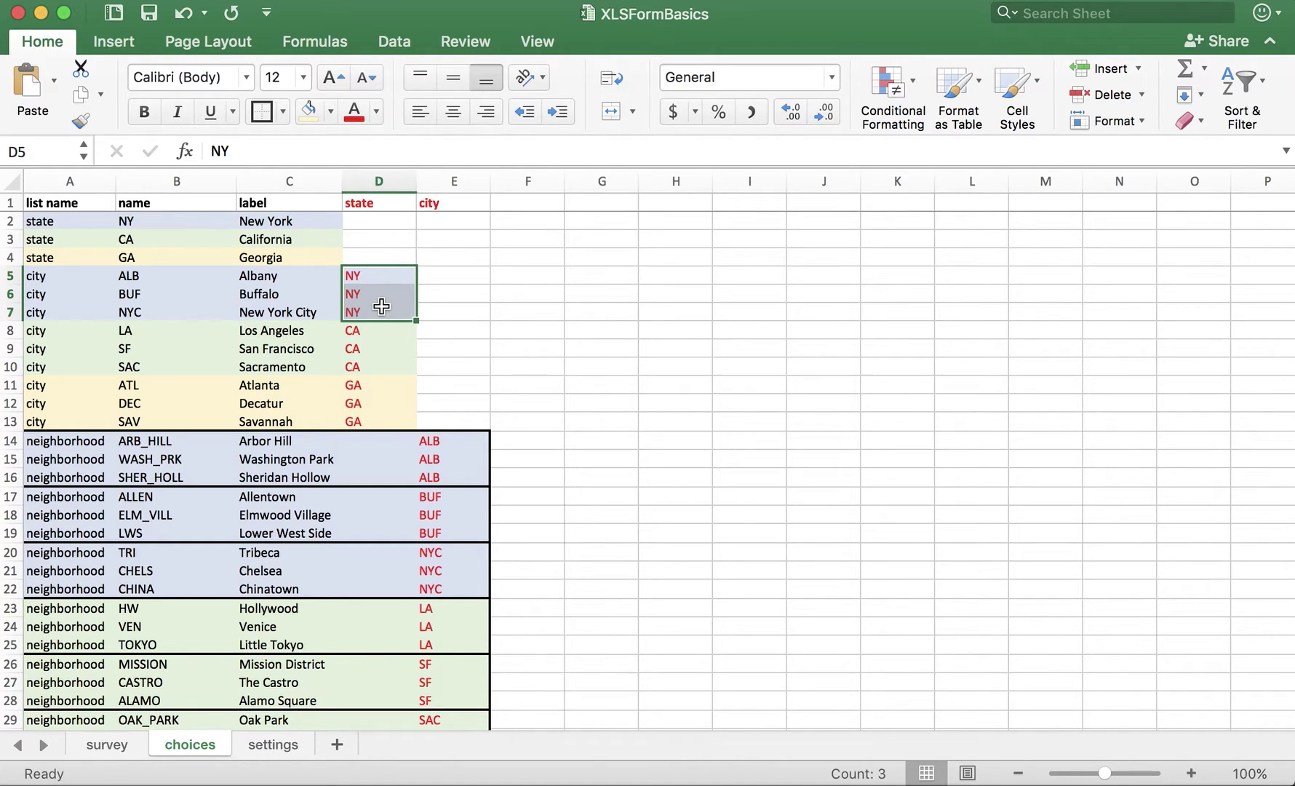
{"action": "left_click", "coordinate": [160, 221]}
{"action": "left_click_drag", "start_coordinate": [247, 226], "coordinate": [275, 218]}
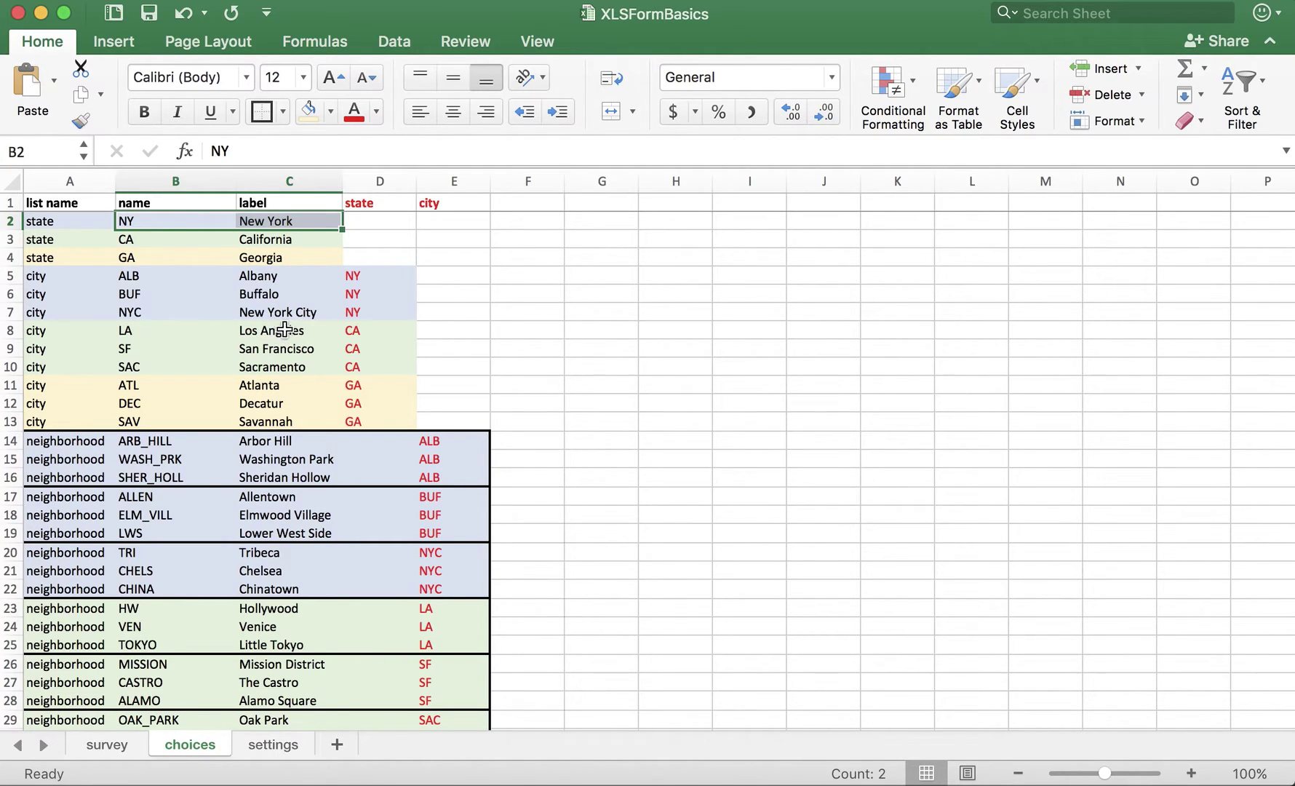
- Compare the state values of the California and Georgia cities with the matching names in the state list
{"action": "left_click_drag", "start_coordinate": [285, 334], "coordinate": [287, 367]}
{"action": "left_click_drag", "start_coordinate": [357, 335], "coordinate": [367, 366]}
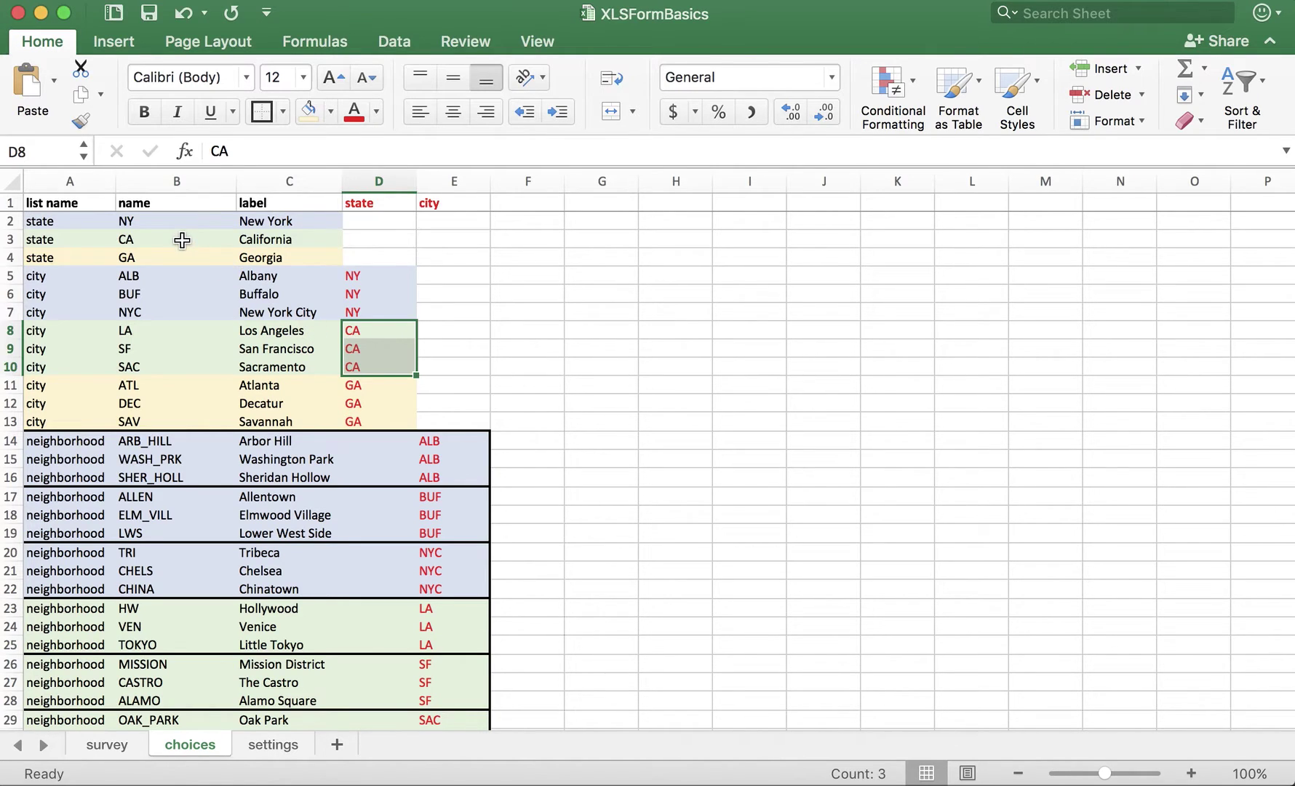
{"action": "left_click_drag", "start_coordinate": [179, 241], "coordinate": [255, 233]}
{"action": "left_click_drag", "start_coordinate": [277, 389], "coordinate": [367, 421]}
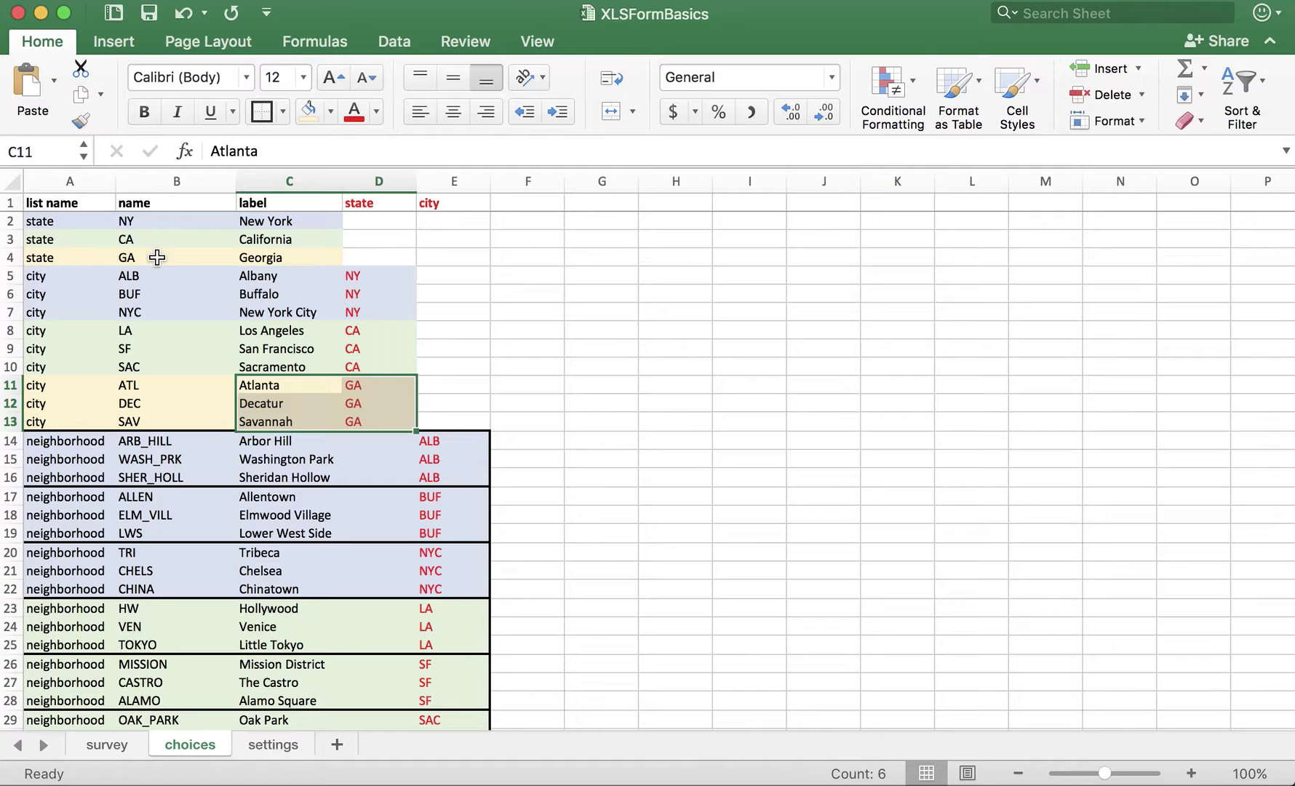
{"action": "left_click_drag", "start_coordinate": [161, 258], "coordinate": [262, 259]}
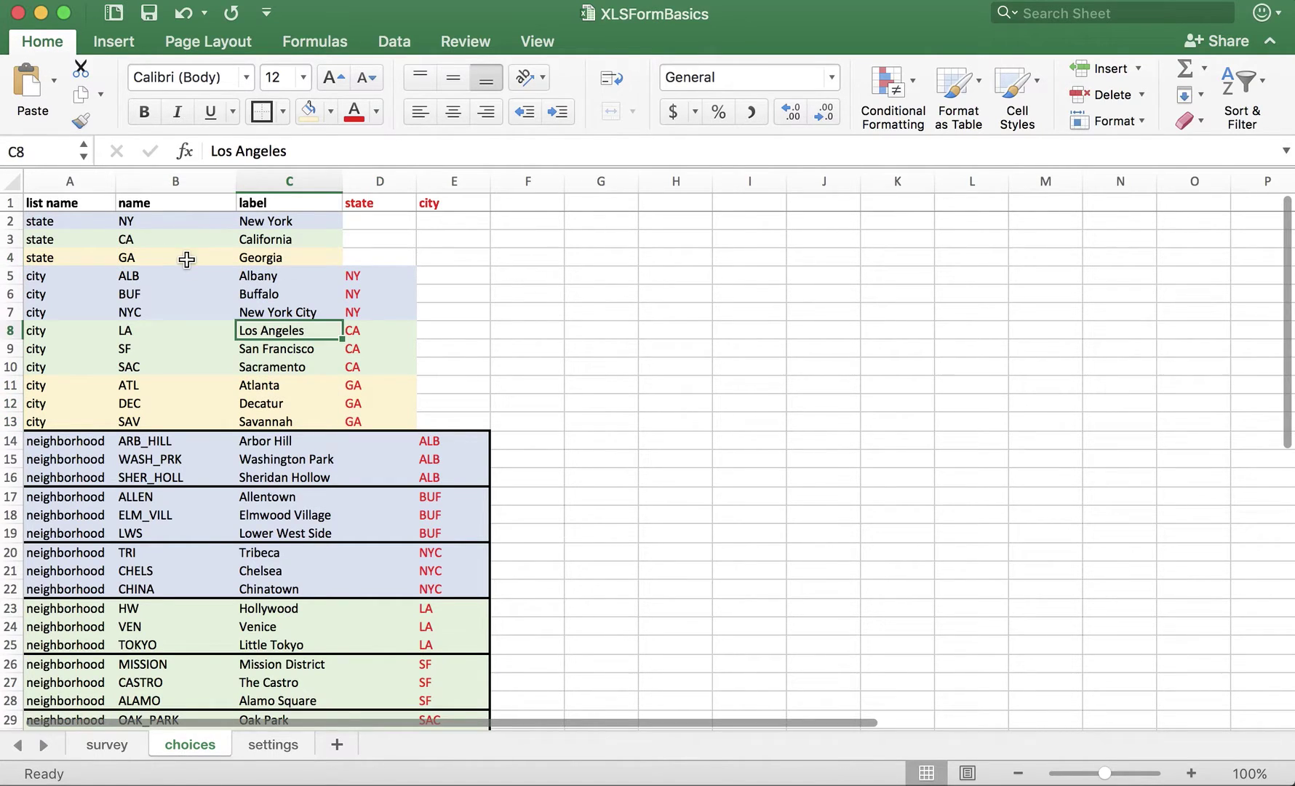
{"action": "left_click", "coordinate": [527, 663]}
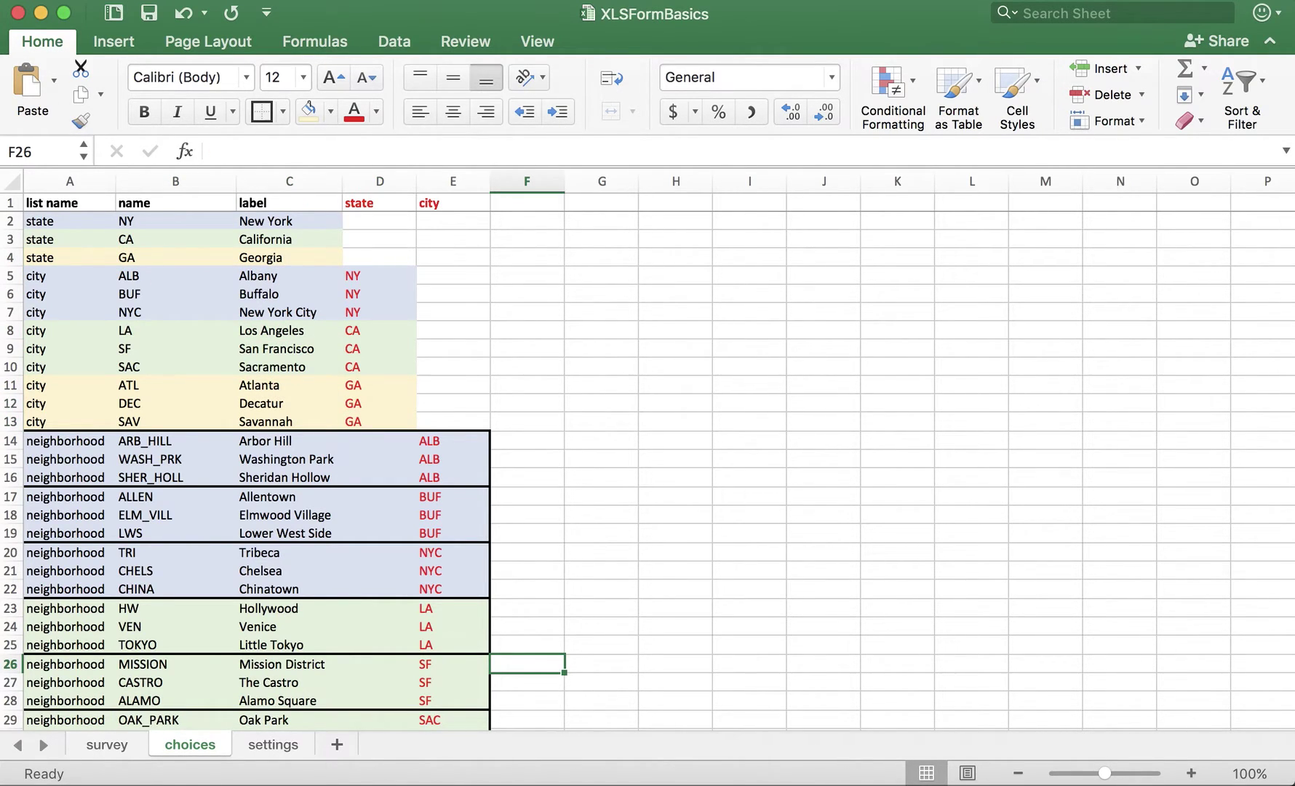
- Review the neighborhood list rows and the values assigned to them in the city column
{"action": "left_click", "coordinate": [160, 498]}
{"action": "left_click_drag", "start_coordinate": [58, 439], "coordinate": [58, 663]}
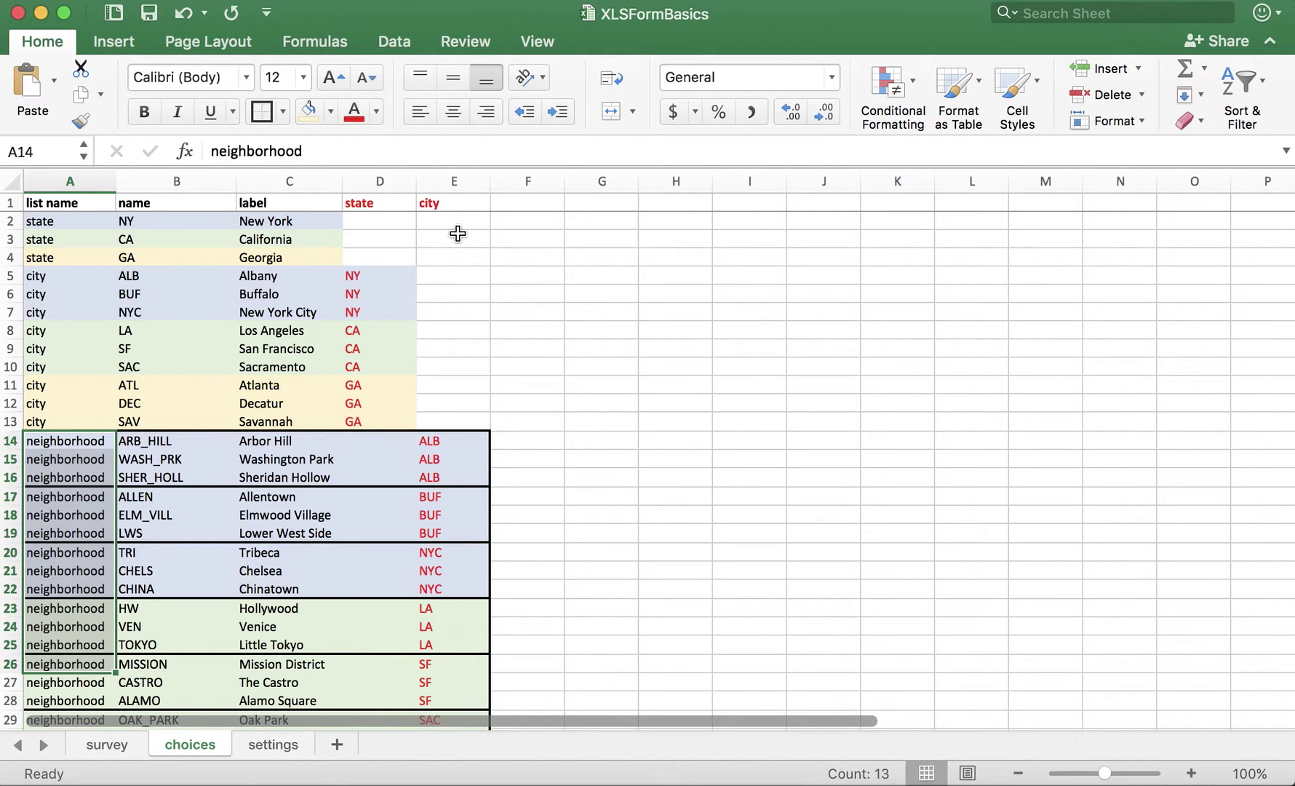
{"action": "left_click", "coordinate": [464, 204]}
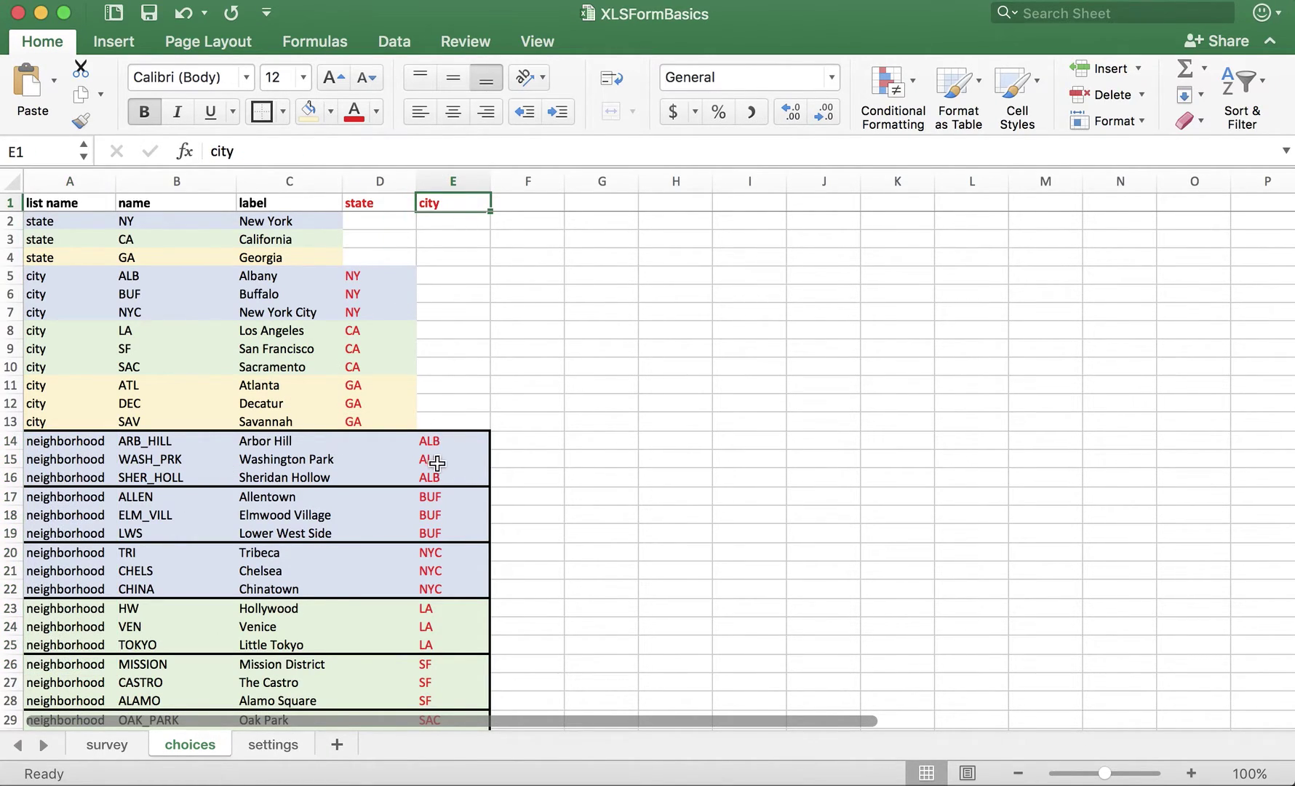
{"action": "left_click_drag", "start_coordinate": [459, 441], "coordinate": [474, 680]}
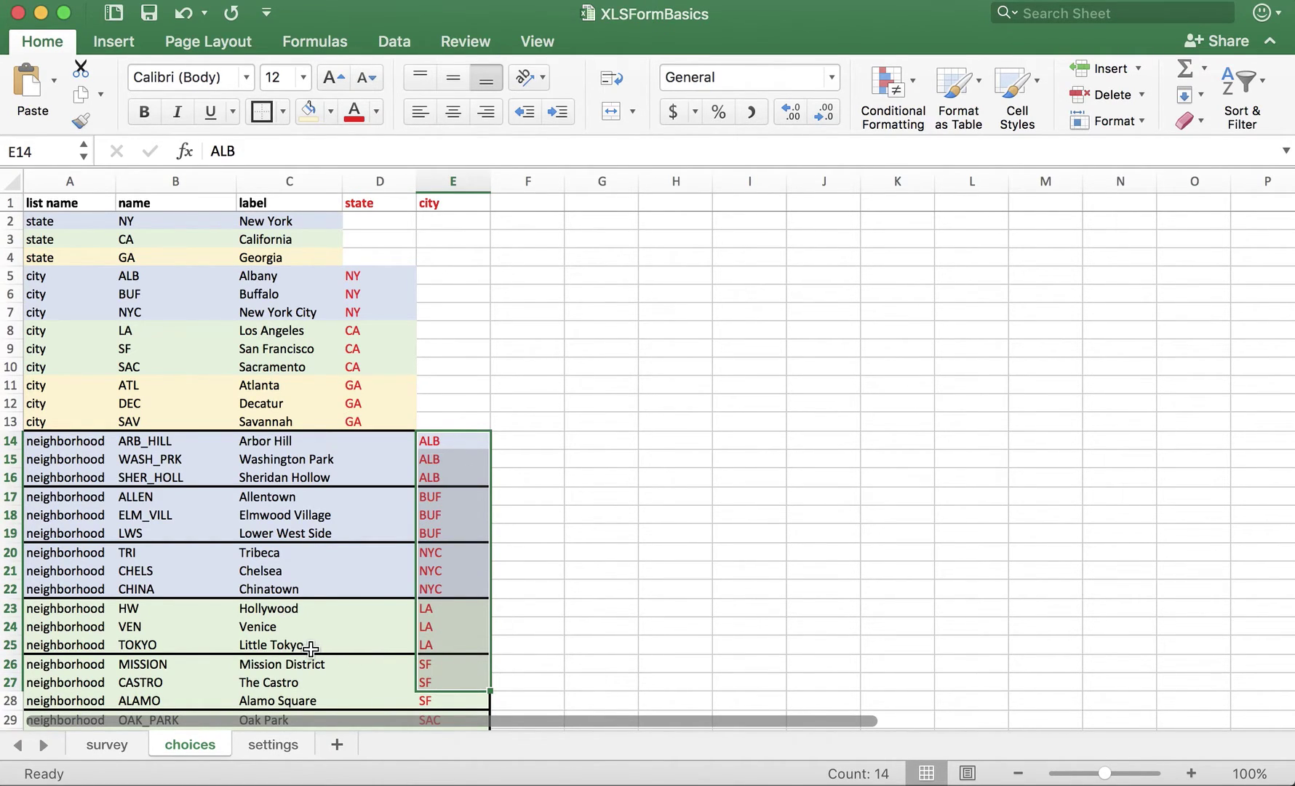
- Compare Chelsea's city value with New York City's name and label in the city list
{"action": "left_click", "coordinate": [270, 575]}
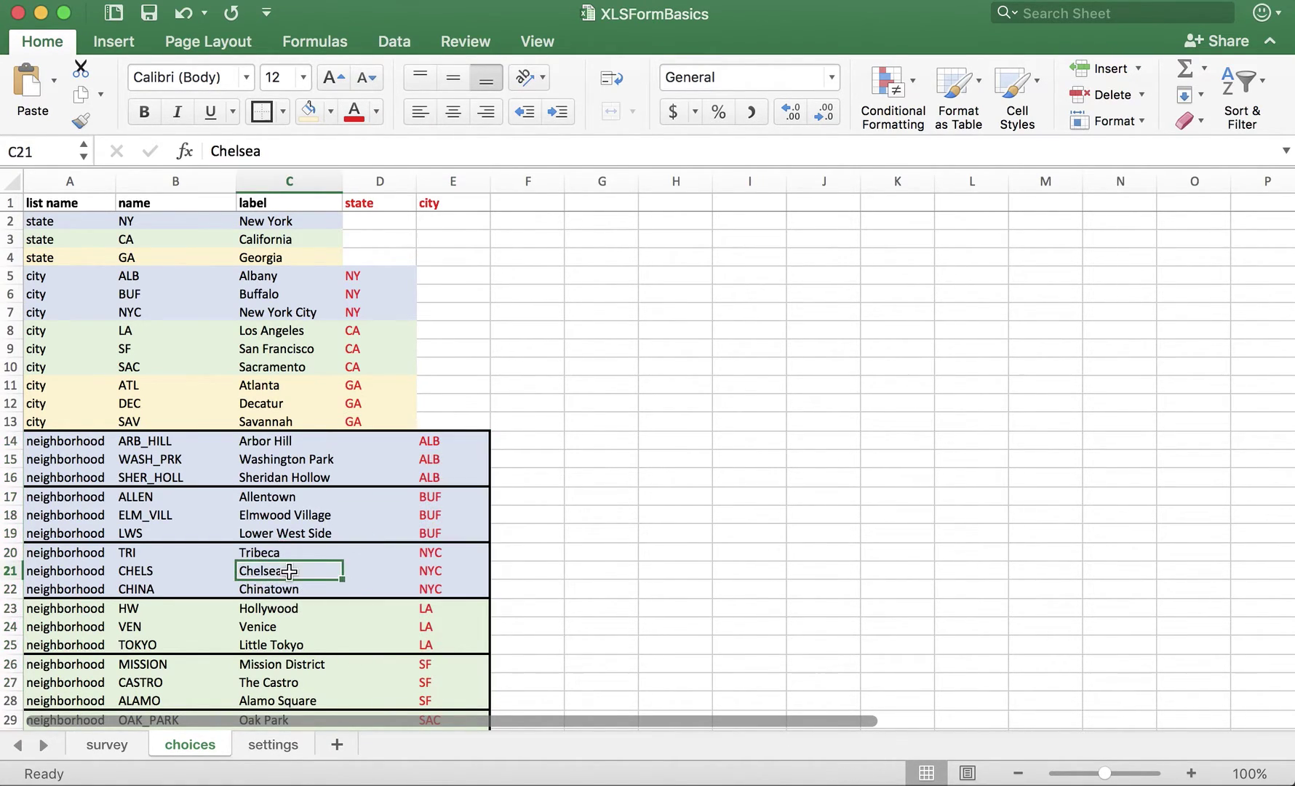
{"action": "left_click", "coordinate": [465, 570]}
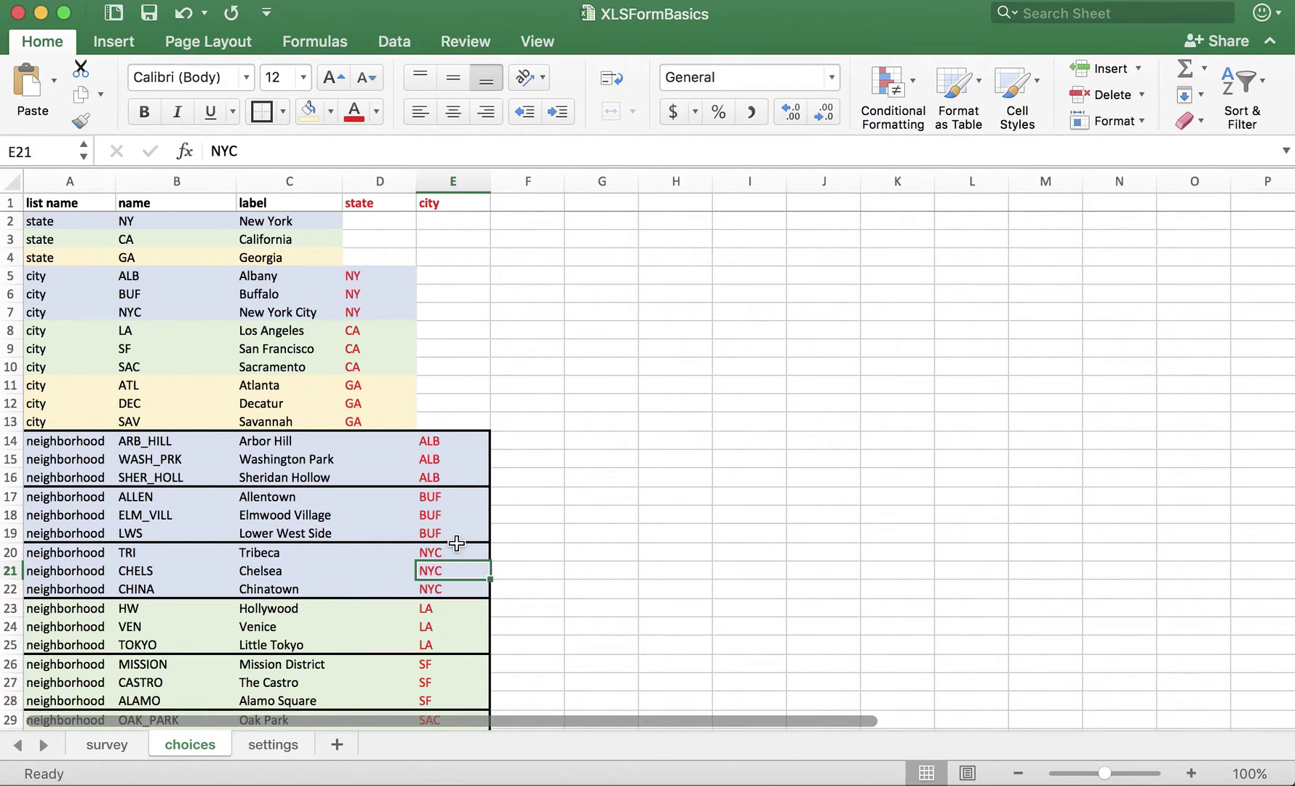
{"action": "left_click_drag", "start_coordinate": [167, 311], "coordinate": [269, 311]}
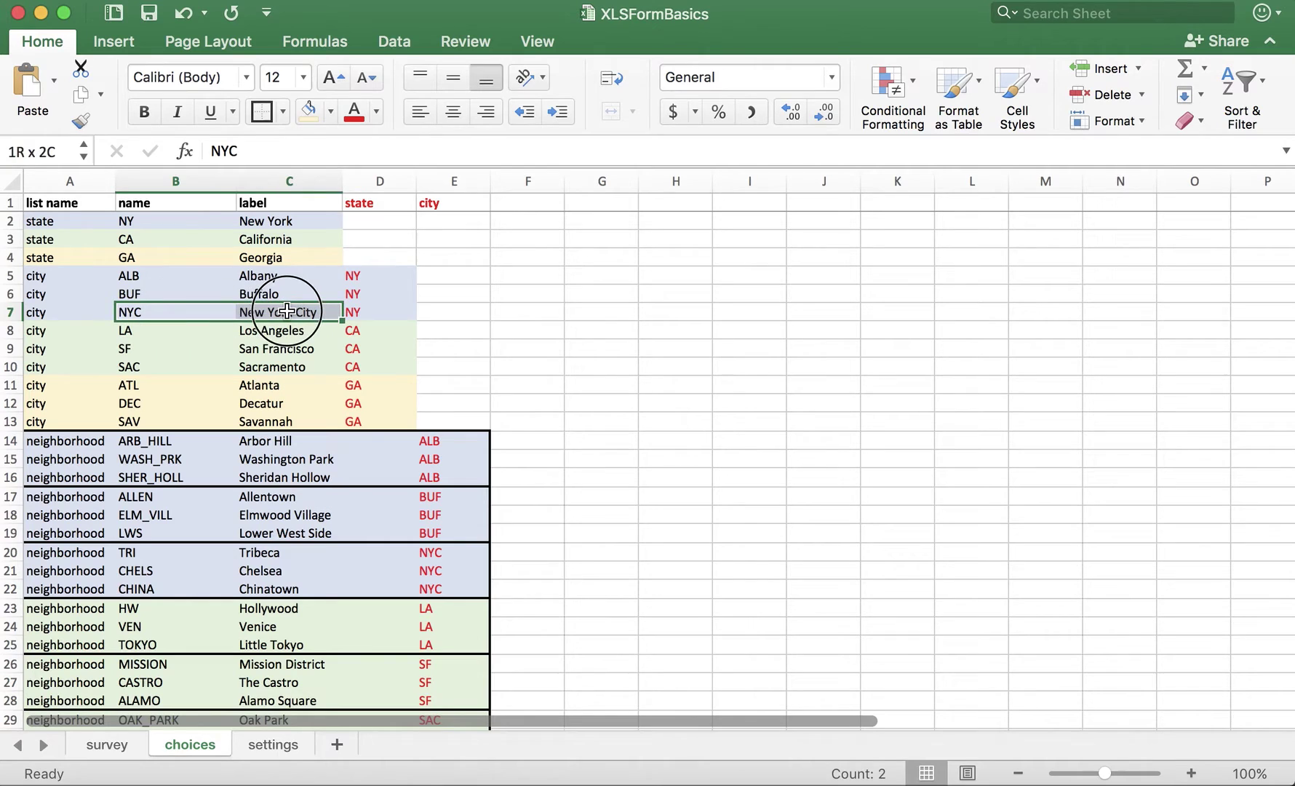
{"action": "left_click", "coordinate": [527, 348]}
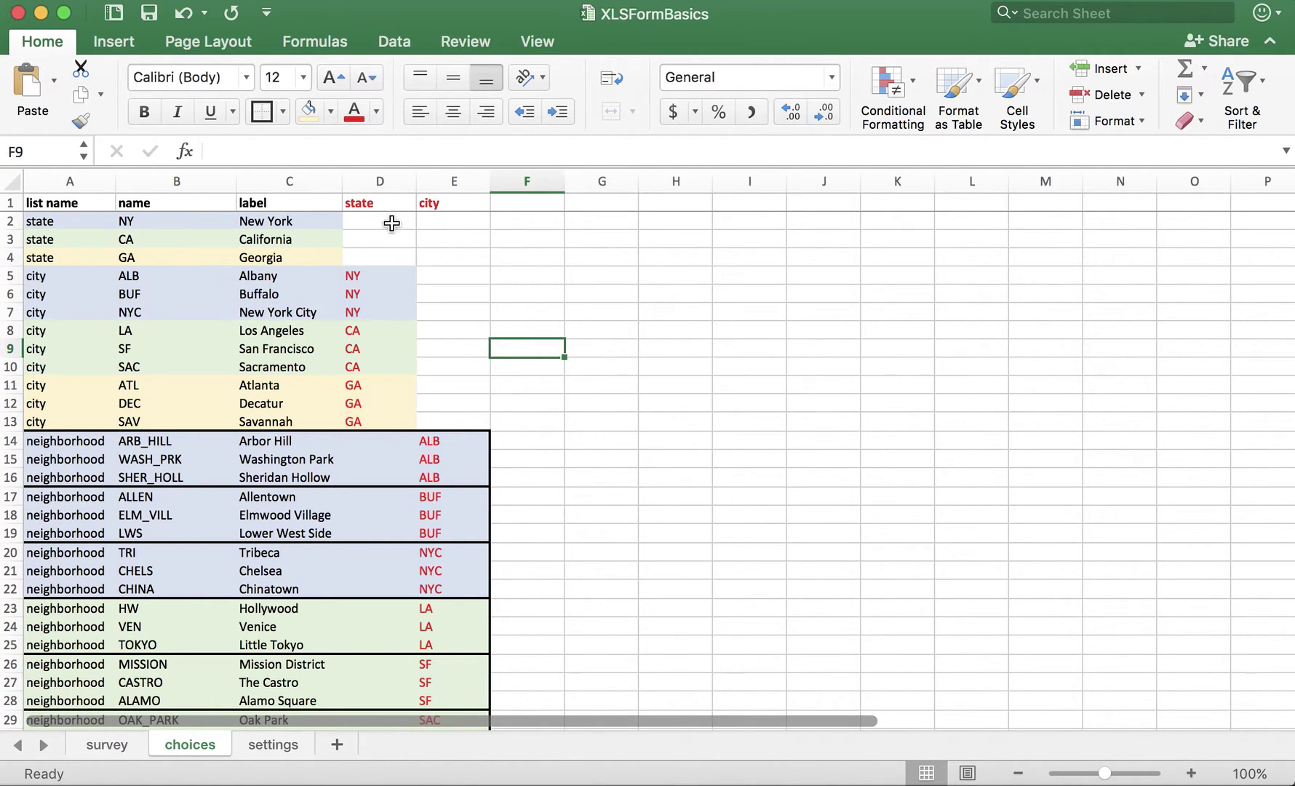
- Examine the state and city column headers of the choices sheet and return to the survey sheet
{"action": "left_click_drag", "start_coordinate": [372, 202], "coordinate": [483, 201]}
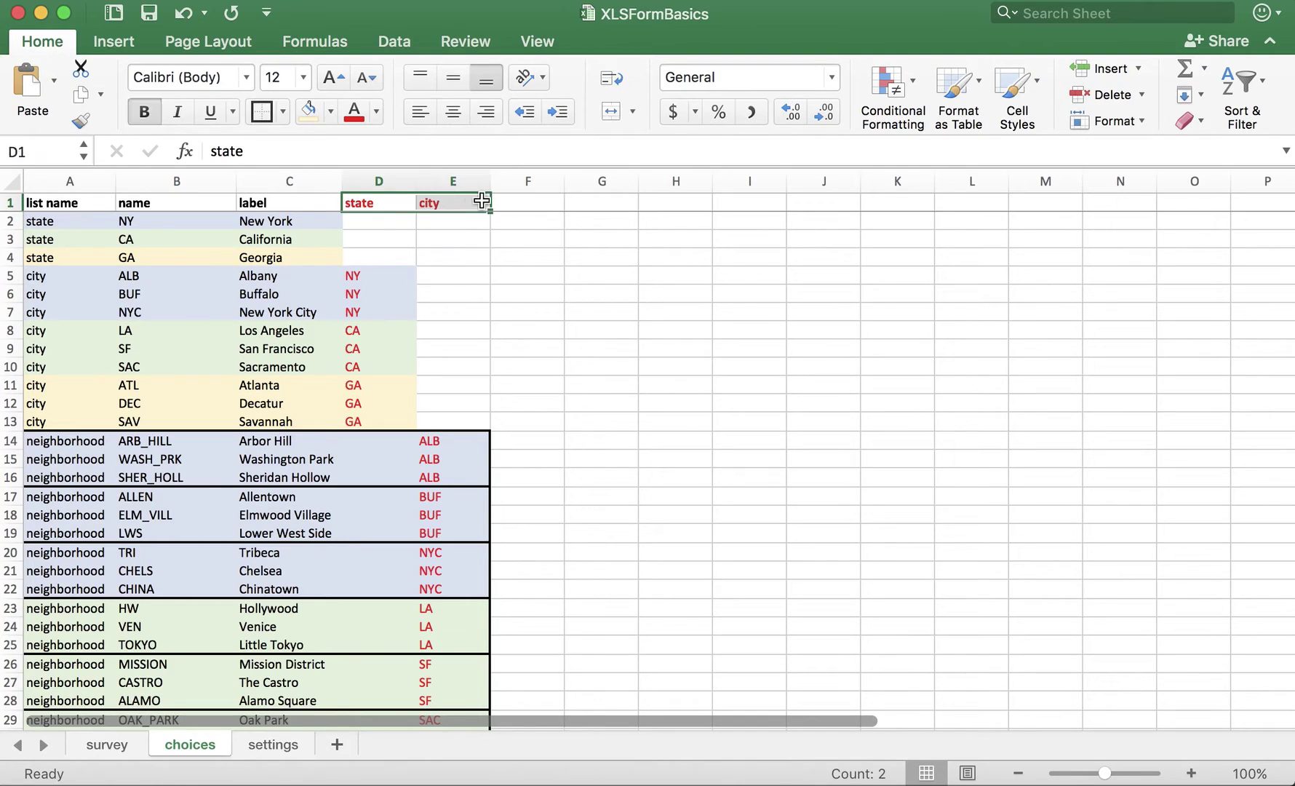
{"action": "left_click", "coordinate": [545, 263]}
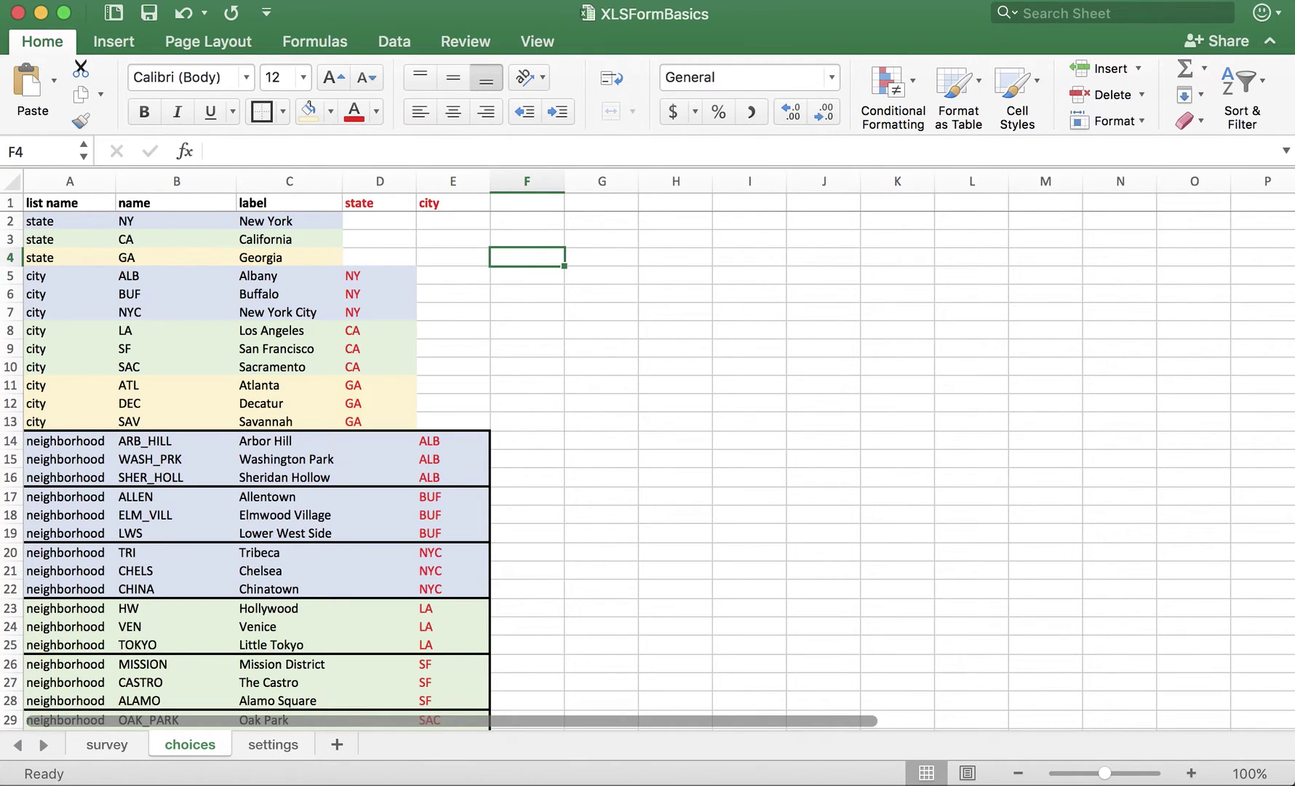
{"action": "left_click", "coordinate": [396, 203]}
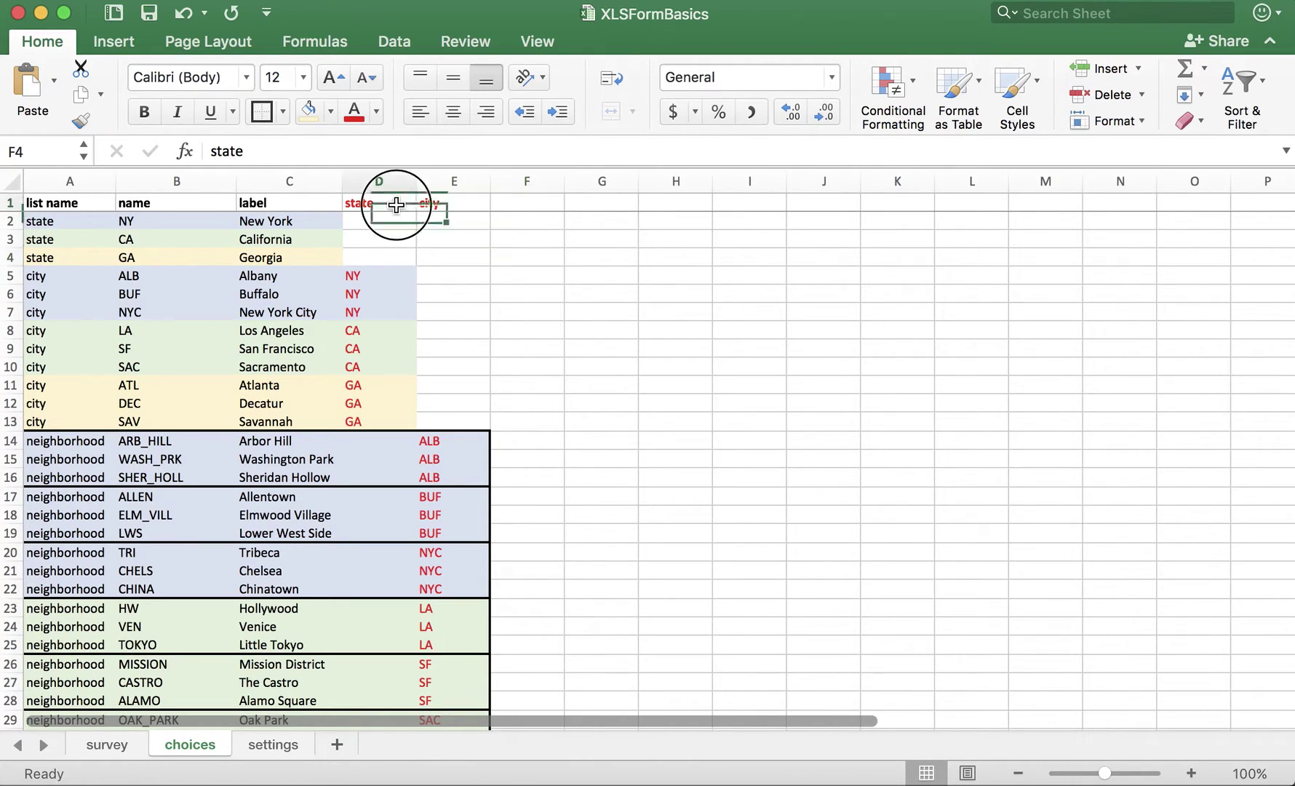
{"action": "left_click", "coordinate": [450, 206]}
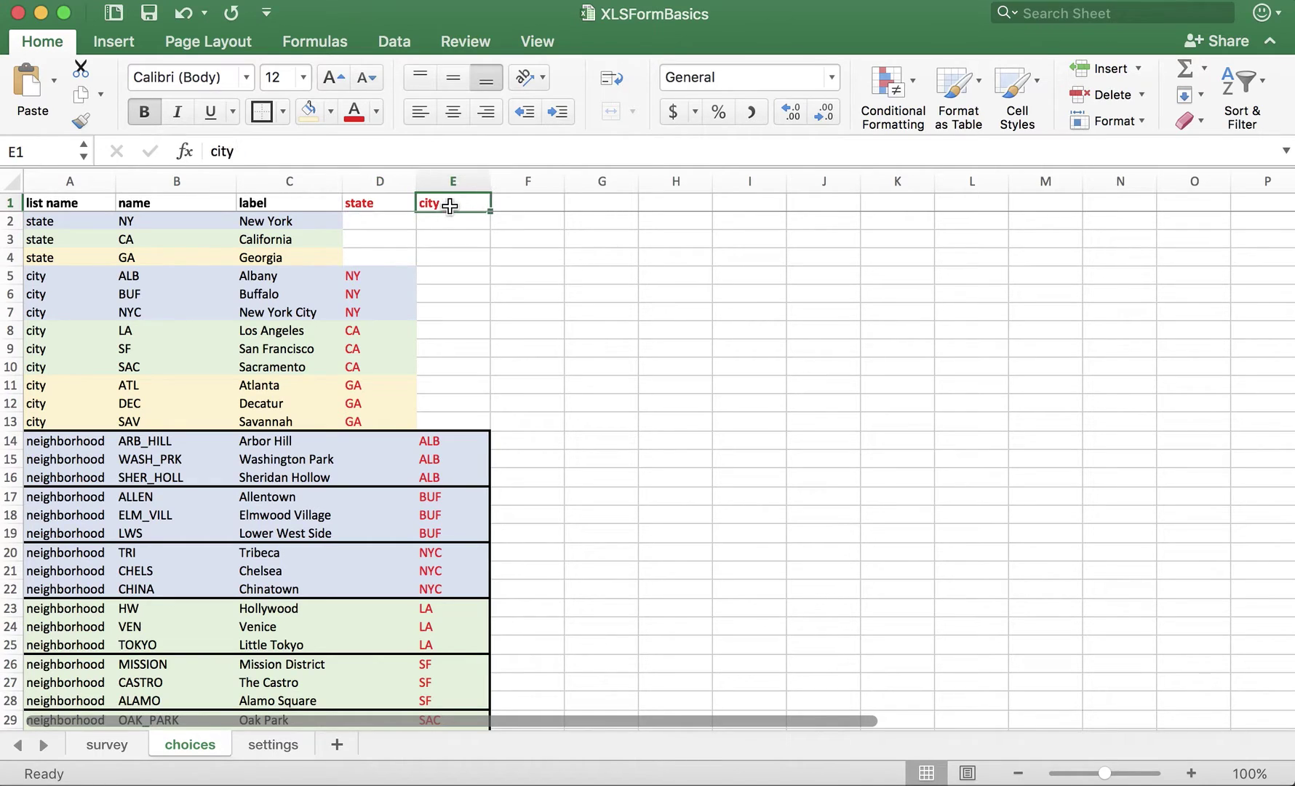
{"action": "left_click", "coordinate": [385, 207]}
{"action": "left_click", "coordinate": [459, 203]}
{"action": "left_click", "coordinate": [377, 204]}
{"action": "left_click", "coordinate": [468, 203]}
{"action": "left_click", "coordinate": [384, 204]}
{"action": "left_click", "coordinate": [437, 204]}
{"action": "left_click_drag", "start_coordinate": [391, 204], "coordinate": [453, 202]}
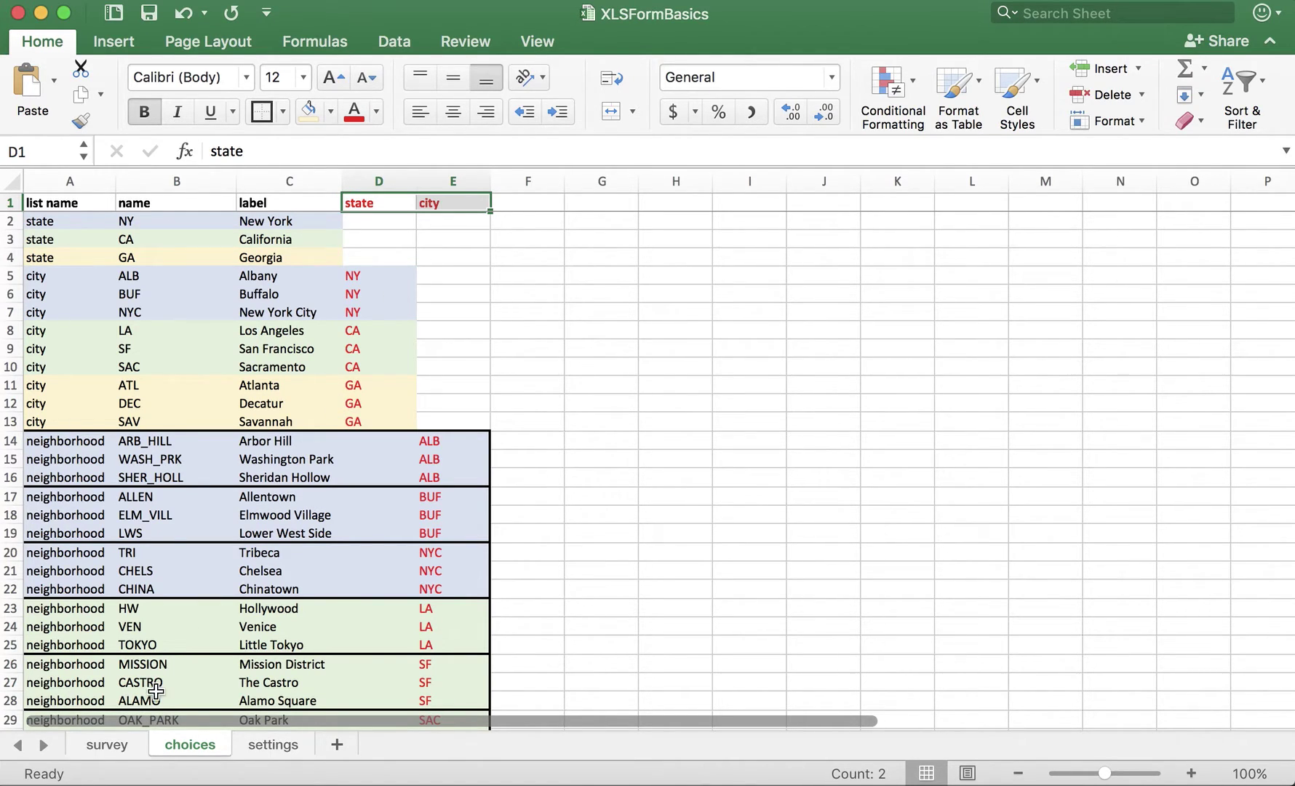
{"action": "left_click", "coordinate": [114, 745]}
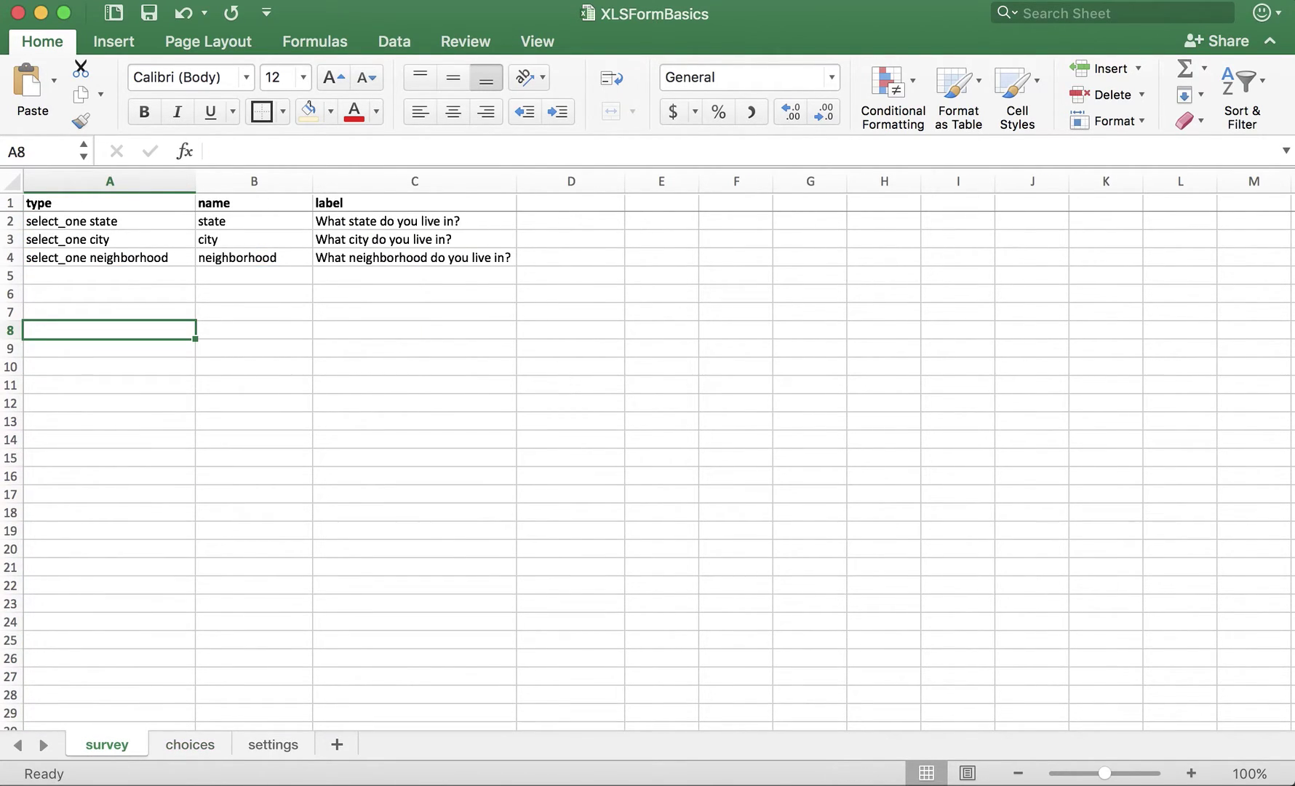
- Add a choice_filter column header after the label column in the survey sheet, in cell D1
{"action": "left_click", "coordinate": [582, 202]}
{"action": "type", "text": "ch"}
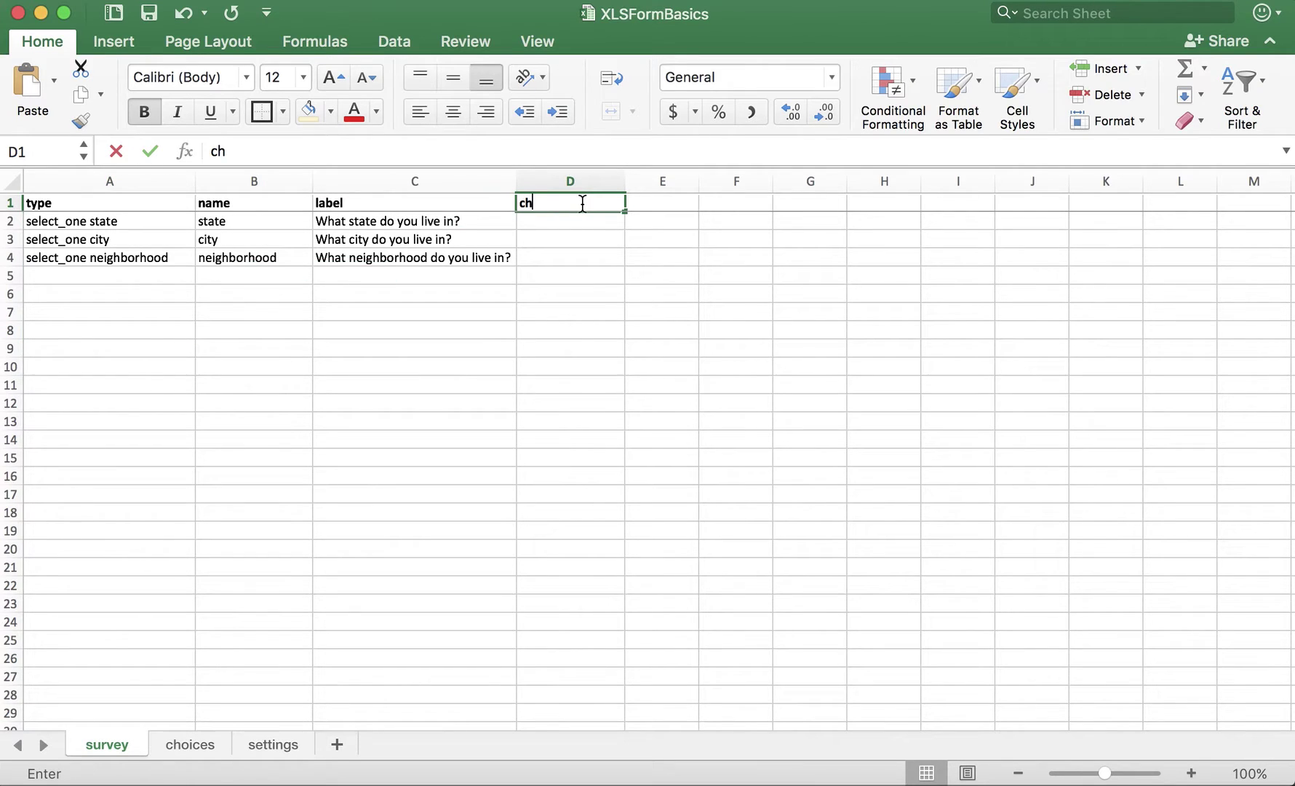
{"action": "type", "text": "oice_filter"}
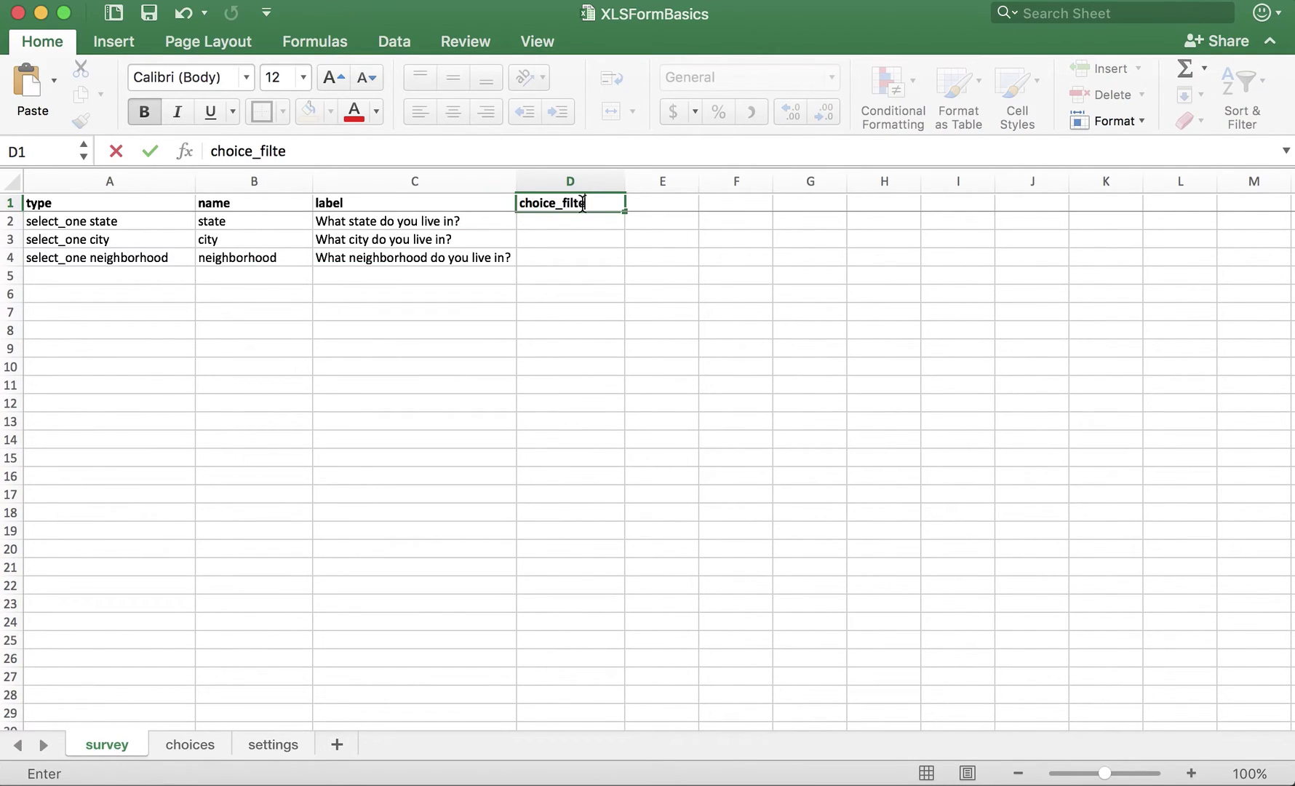
{"action": "key", "text": "Return"}
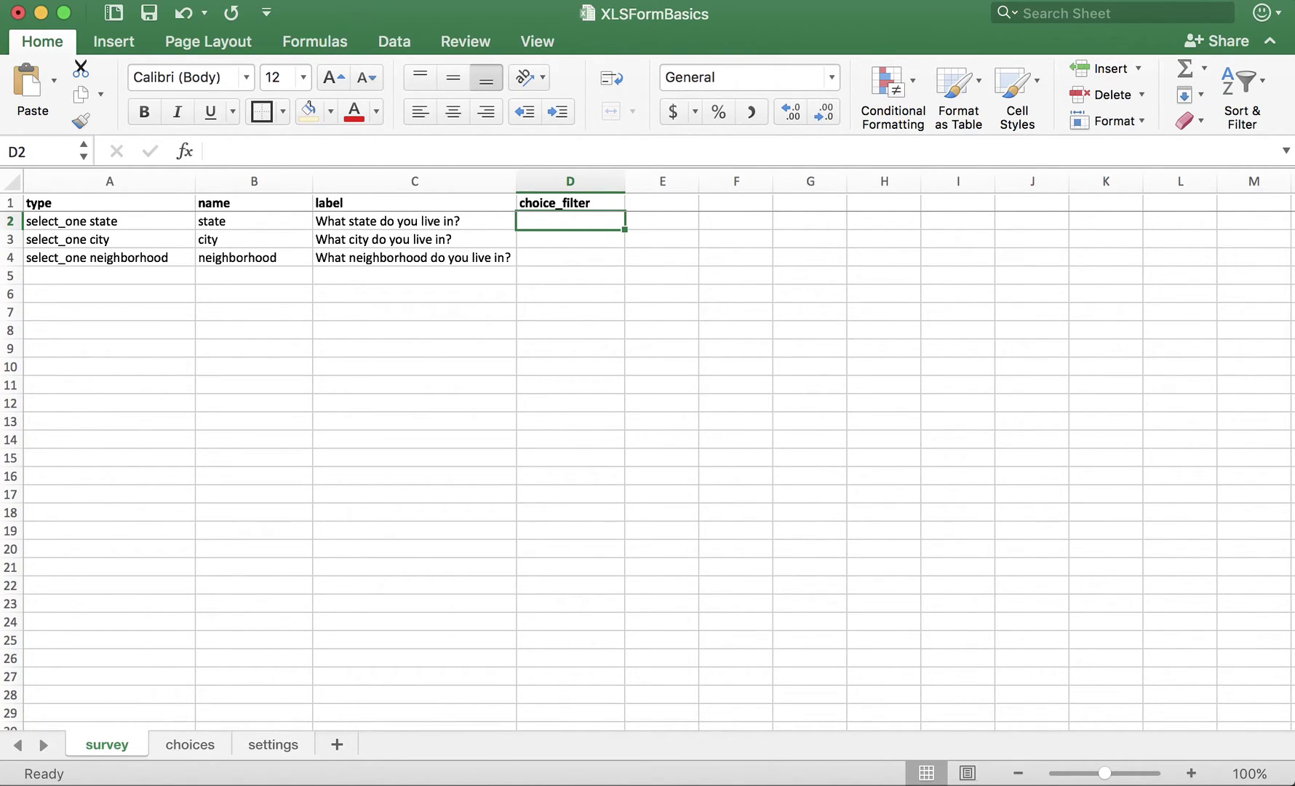
- Set the city question's choice filter to state=${state}, matching the state column header of the choices sheet
{"action": "left_click", "coordinate": [262, 237]}
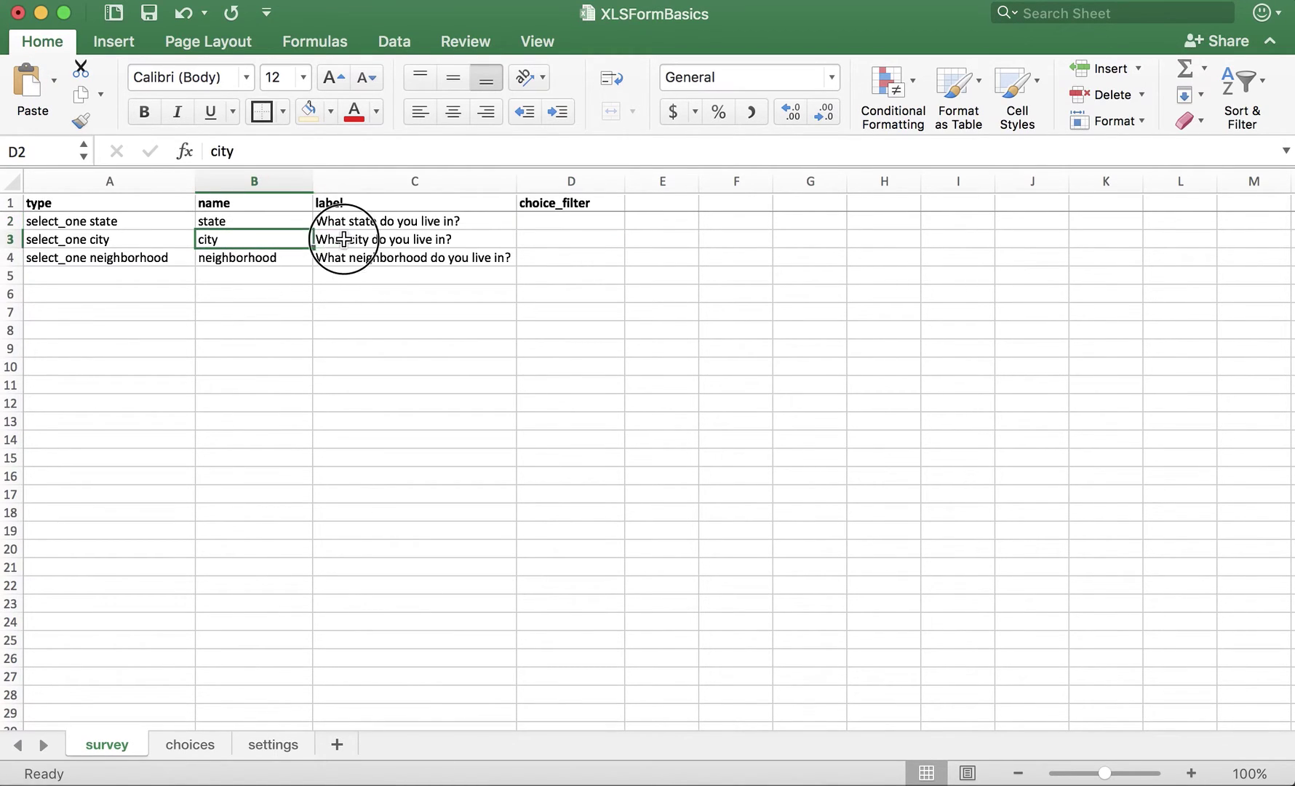
{"action": "left_click_drag", "start_coordinate": [344, 238], "coordinate": [424, 241]}
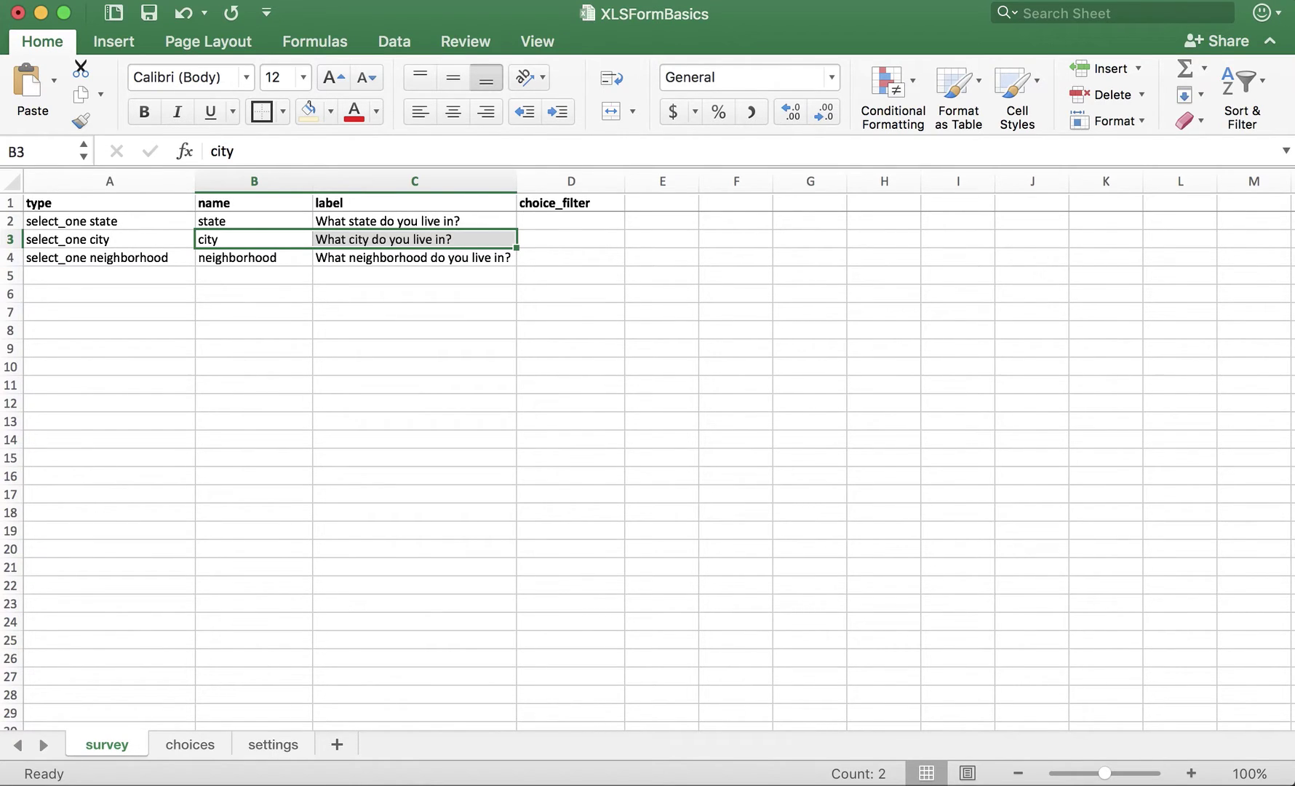
{"action": "left_click", "coordinate": [615, 239]}
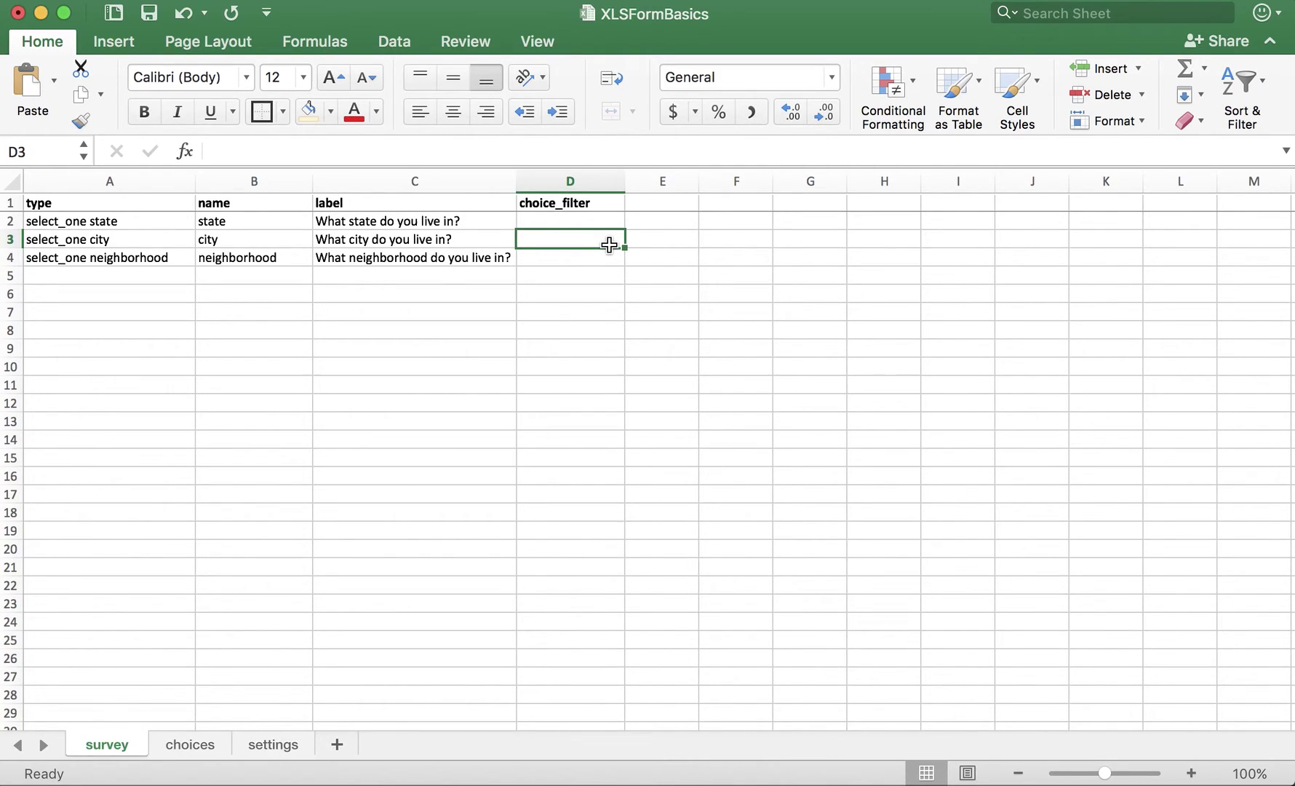
{"action": "left_click", "coordinate": [196, 743]}
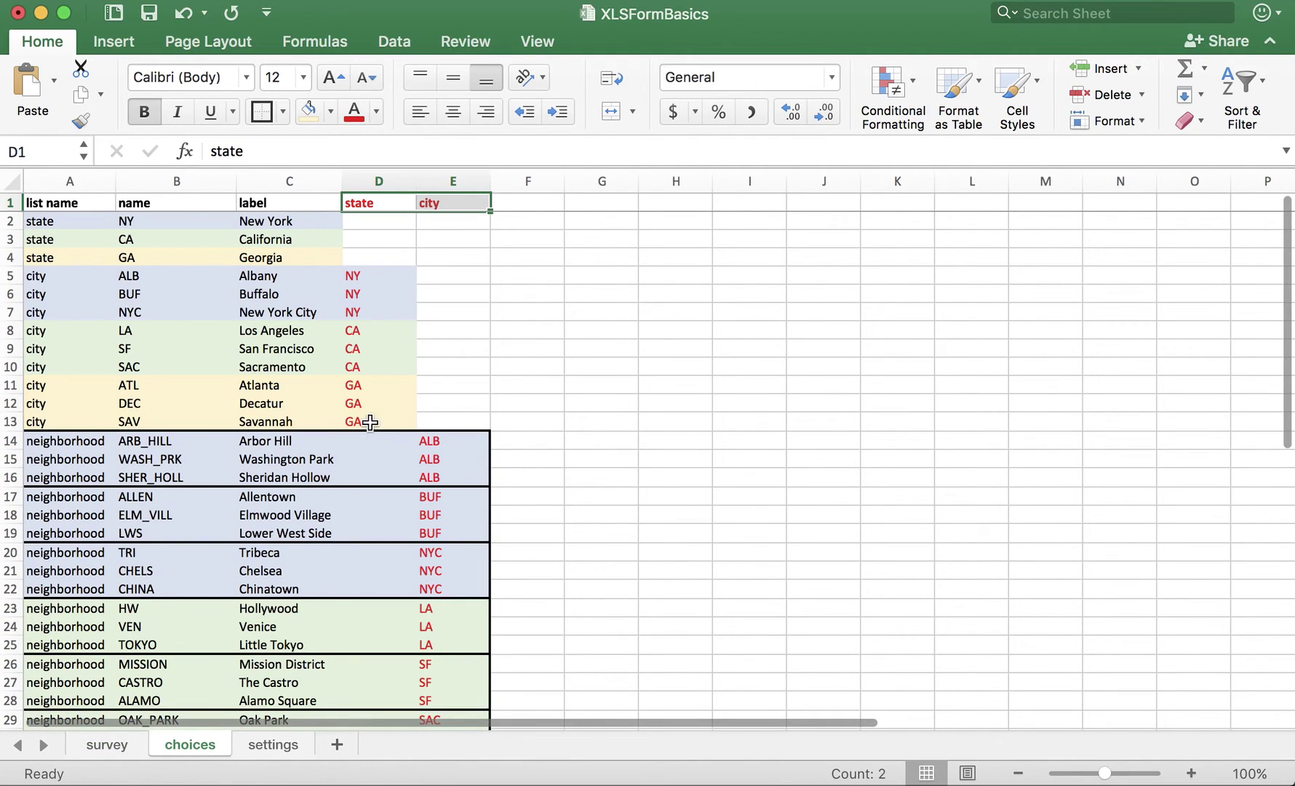
{"action": "left_click", "coordinate": [395, 199]}
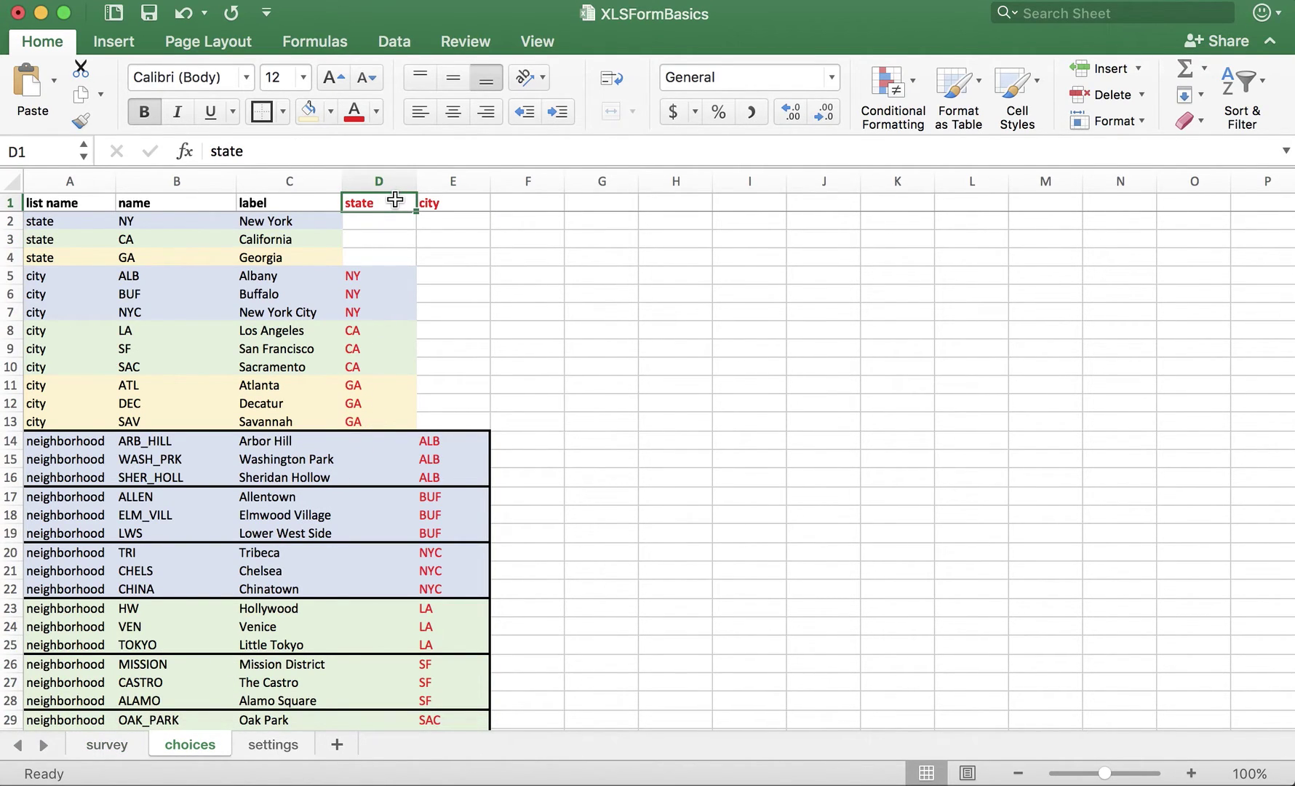
{"action": "left_click", "coordinate": [107, 744]}
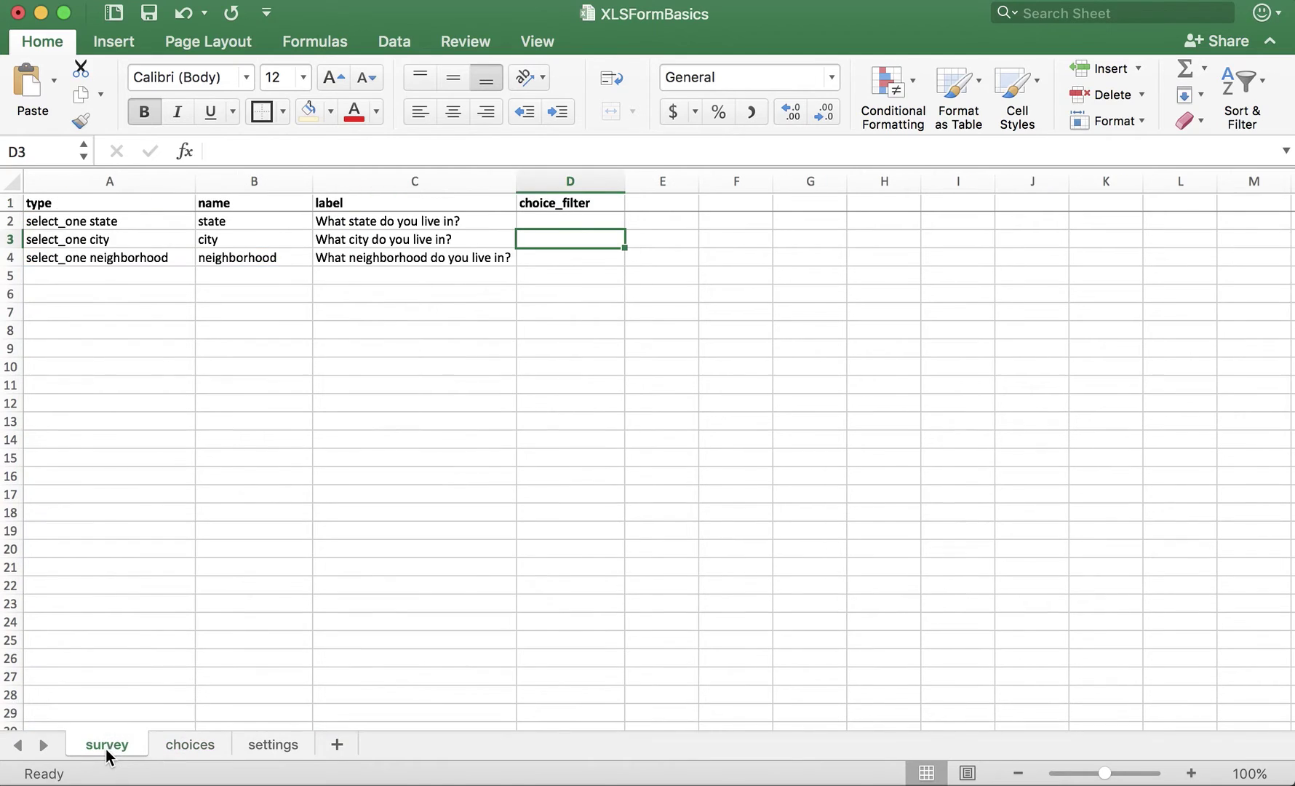
{"action": "type", "text": "state=${s"}
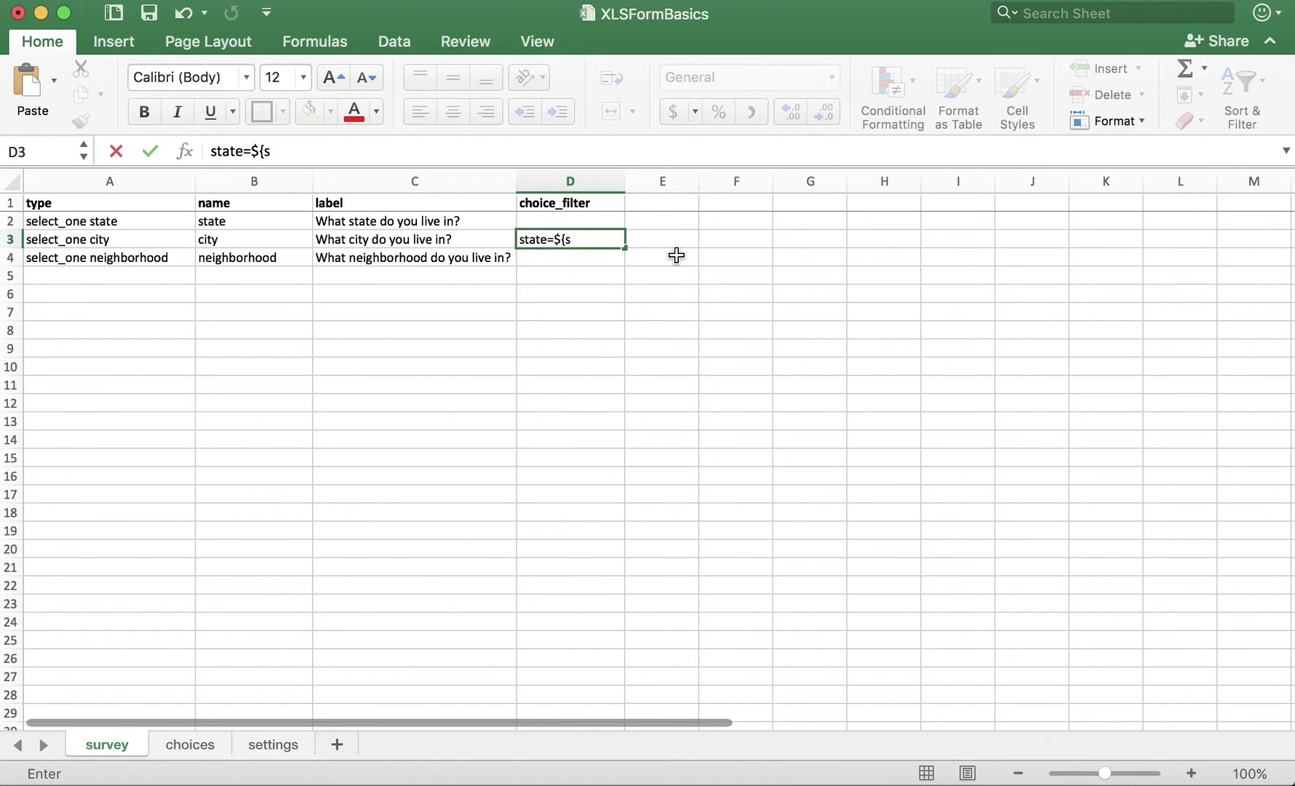
{"action": "type", "text": "tate}"}
{"action": "key", "text": "Return"}
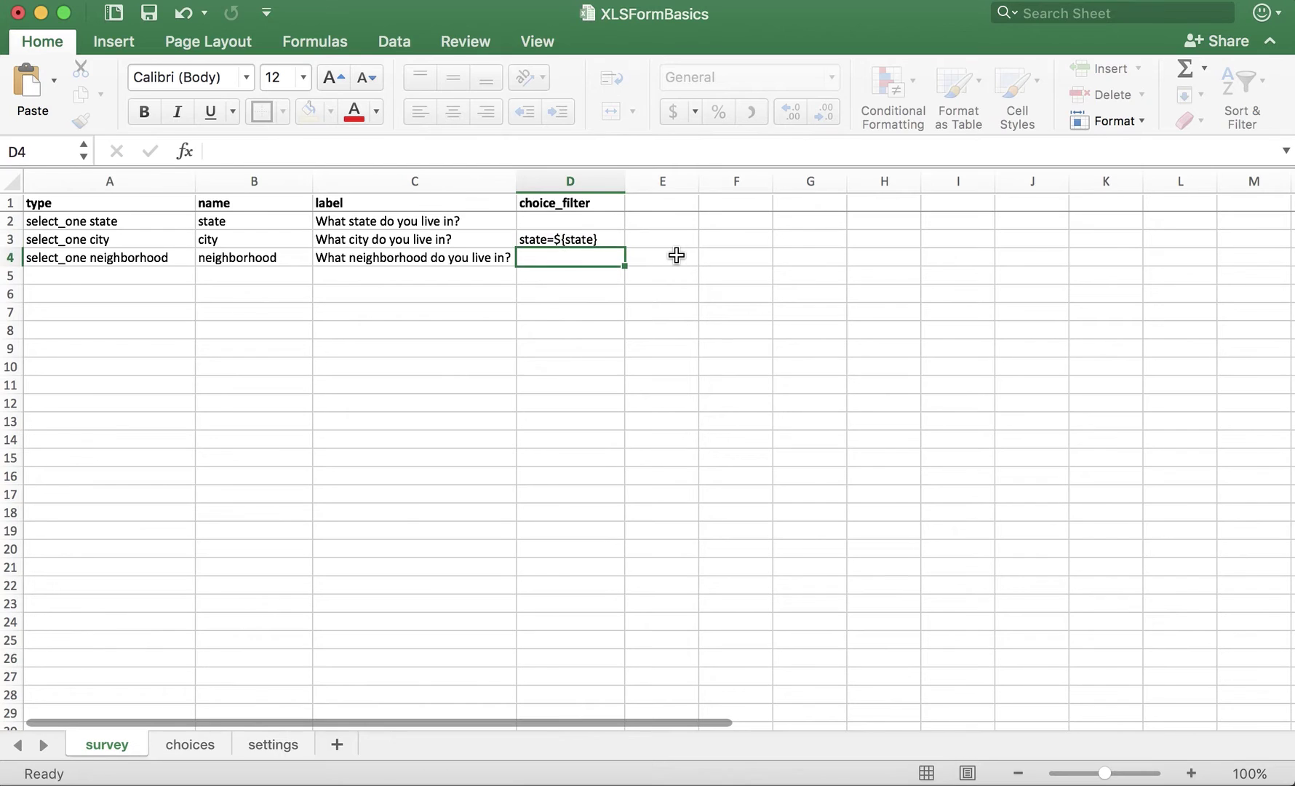
- Compare the city question's choice filter with the state column of the choices sheet and the state question's name
{"action": "left_click", "coordinate": [613, 246]}
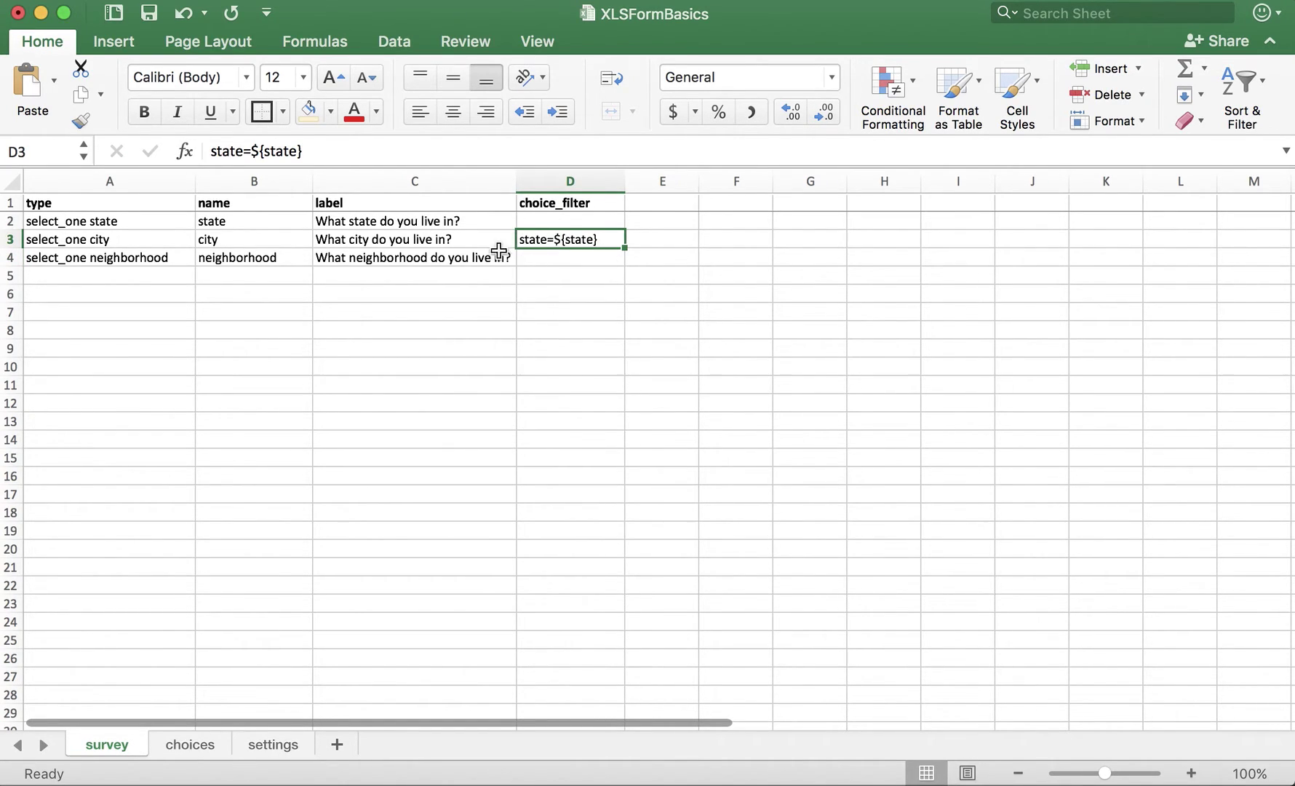
{"action": "left_click", "coordinate": [187, 744]}
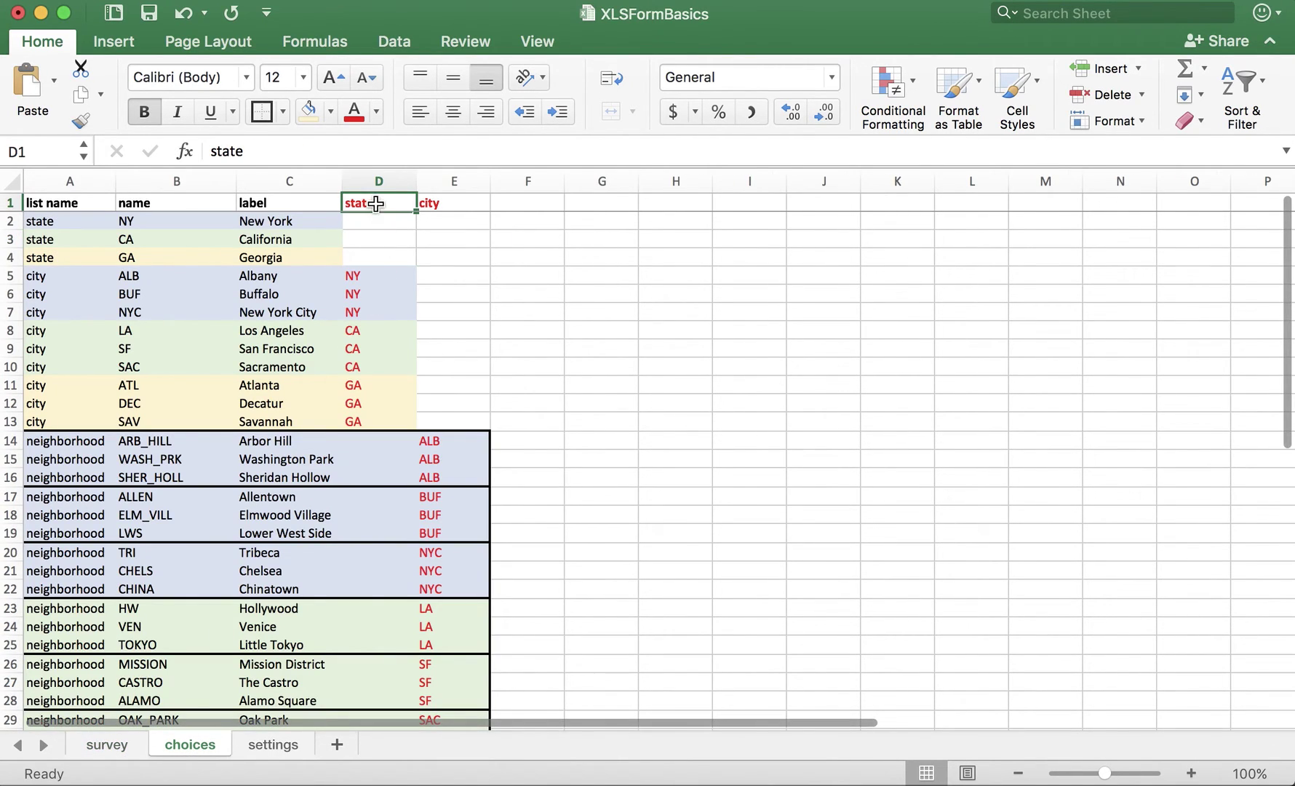
{"action": "left_click", "coordinate": [374, 180]}
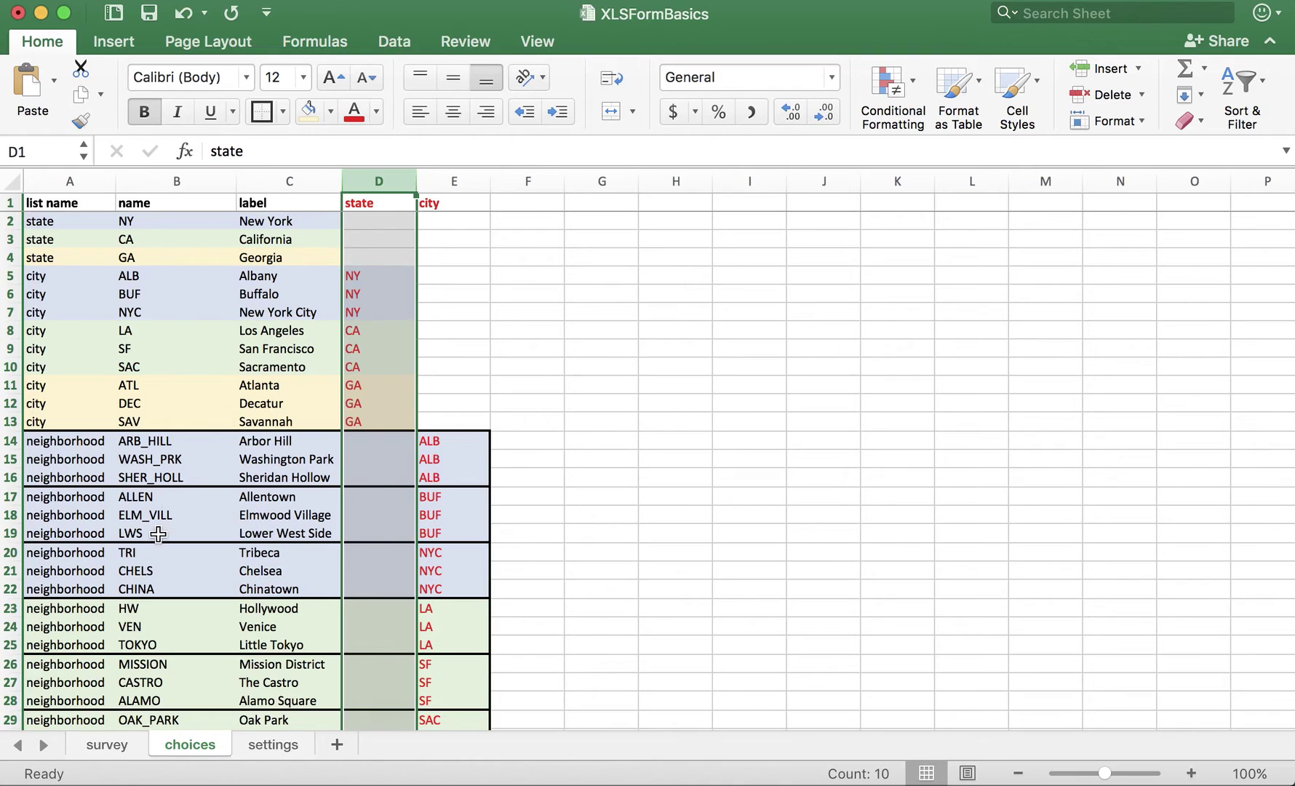
{"action": "left_click", "coordinate": [99, 745]}
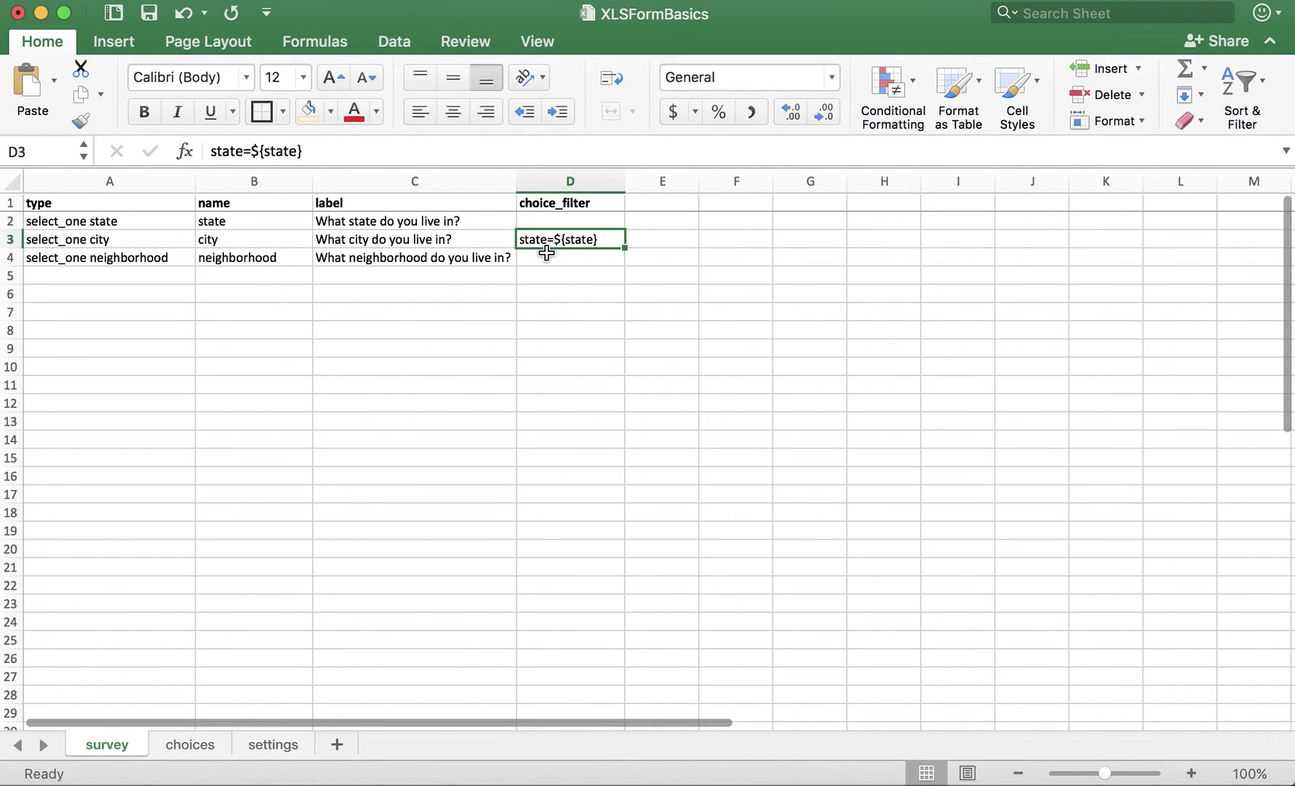
{"action": "left_click", "coordinate": [583, 241]}
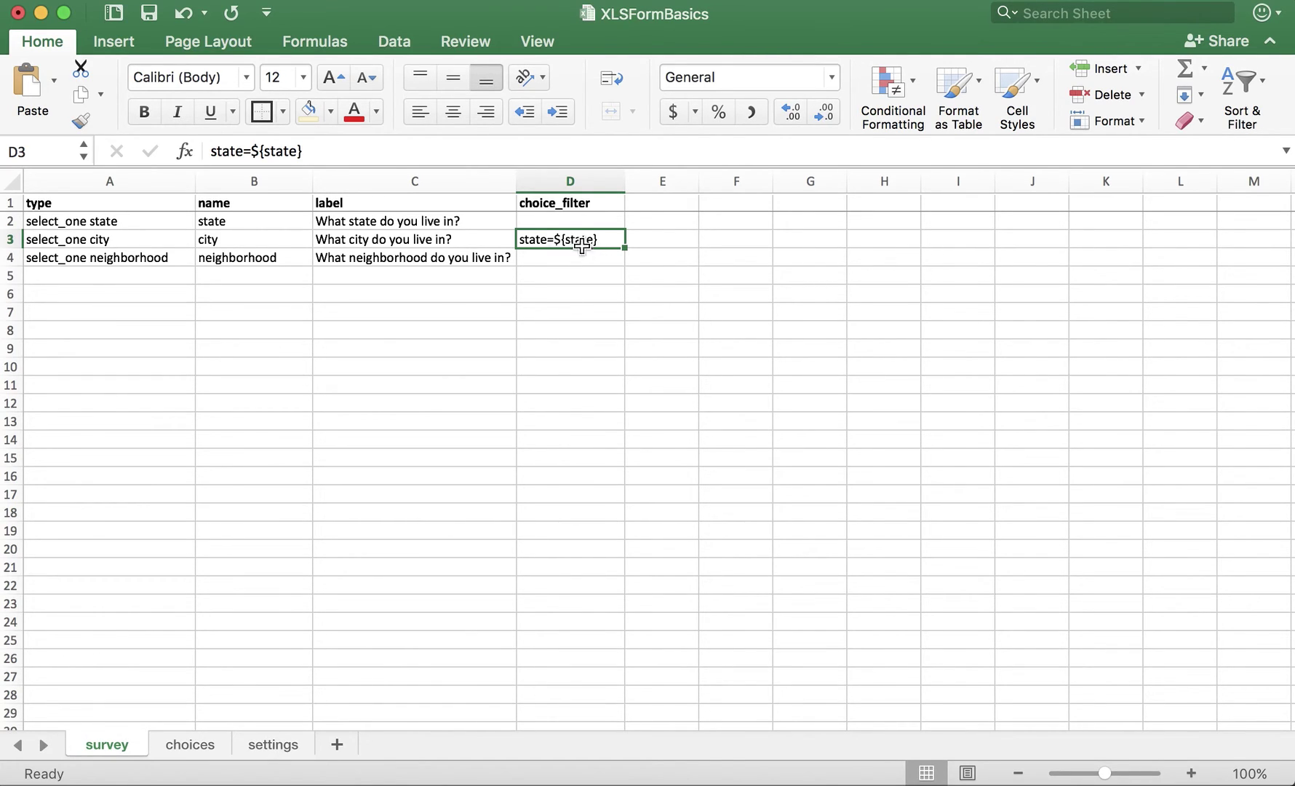
{"action": "left_click_drag", "start_coordinate": [263, 222], "coordinate": [386, 223]}
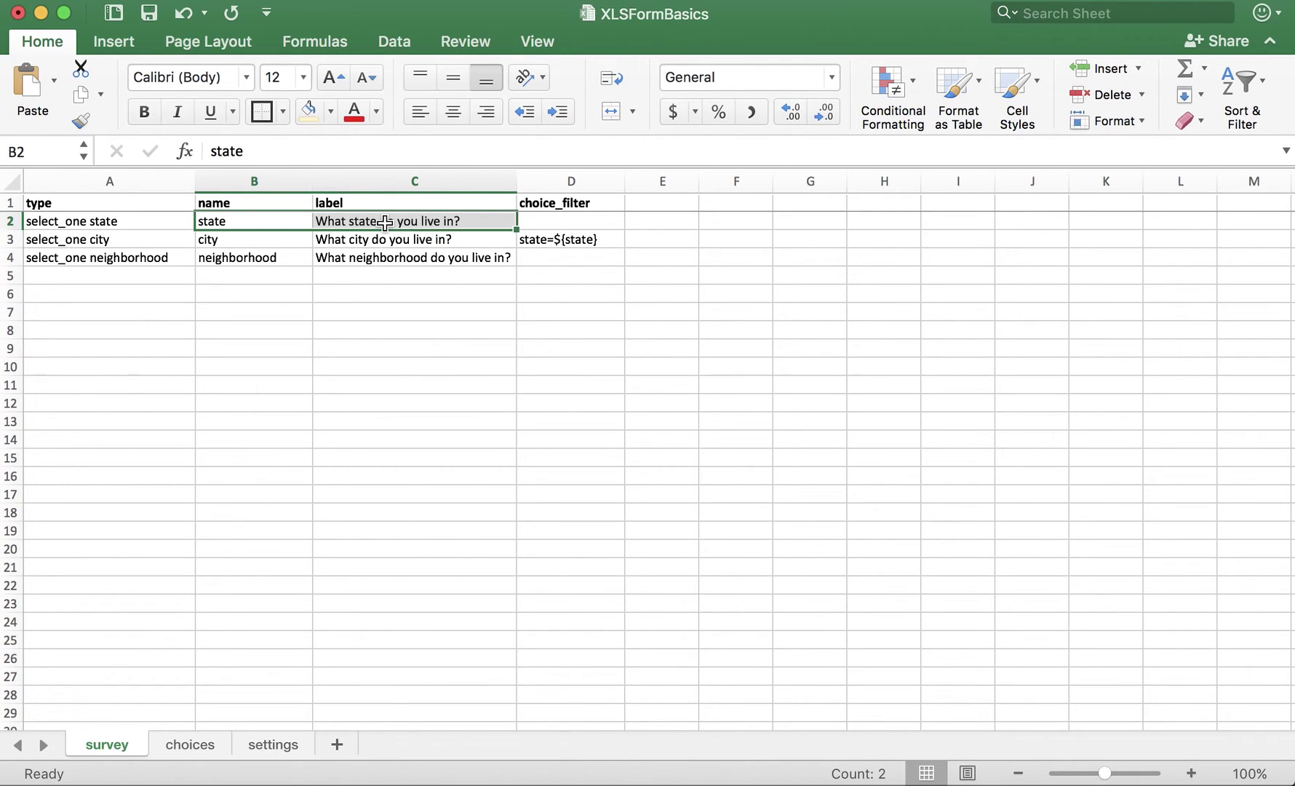
{"action": "left_click", "coordinate": [408, 240]}
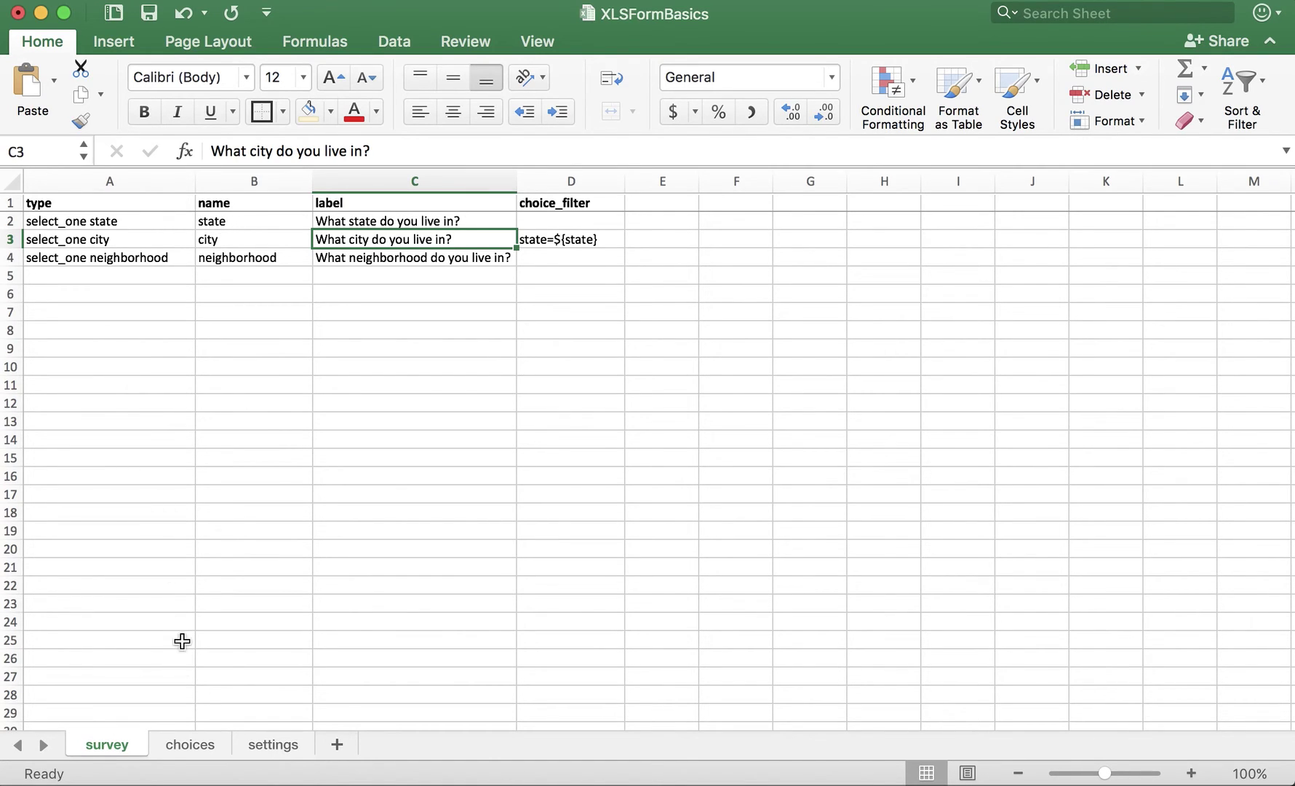
- Compare the New York state row in the choices sheet with the city rows assigned to NY and return to the survey
{"action": "left_click", "coordinate": [191, 746]}
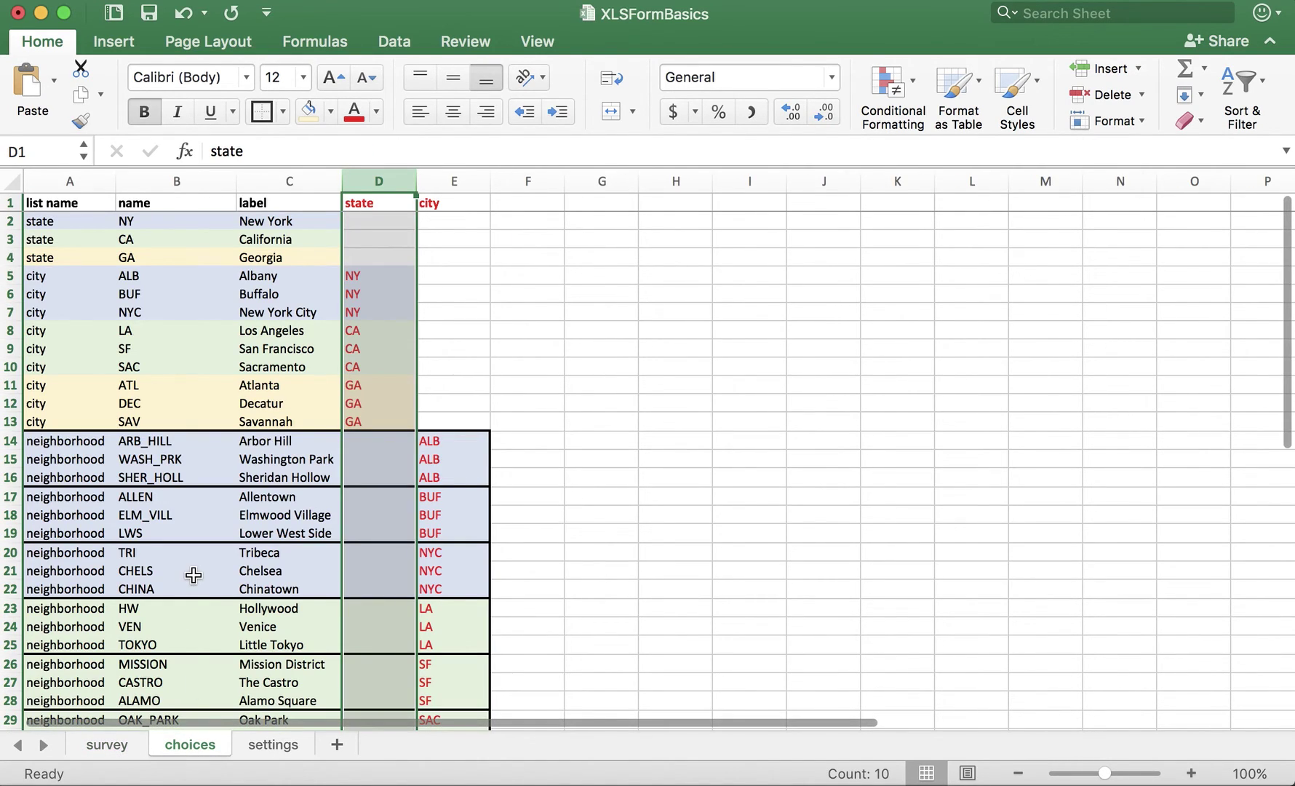
{"action": "left_click", "coordinate": [460, 302]}
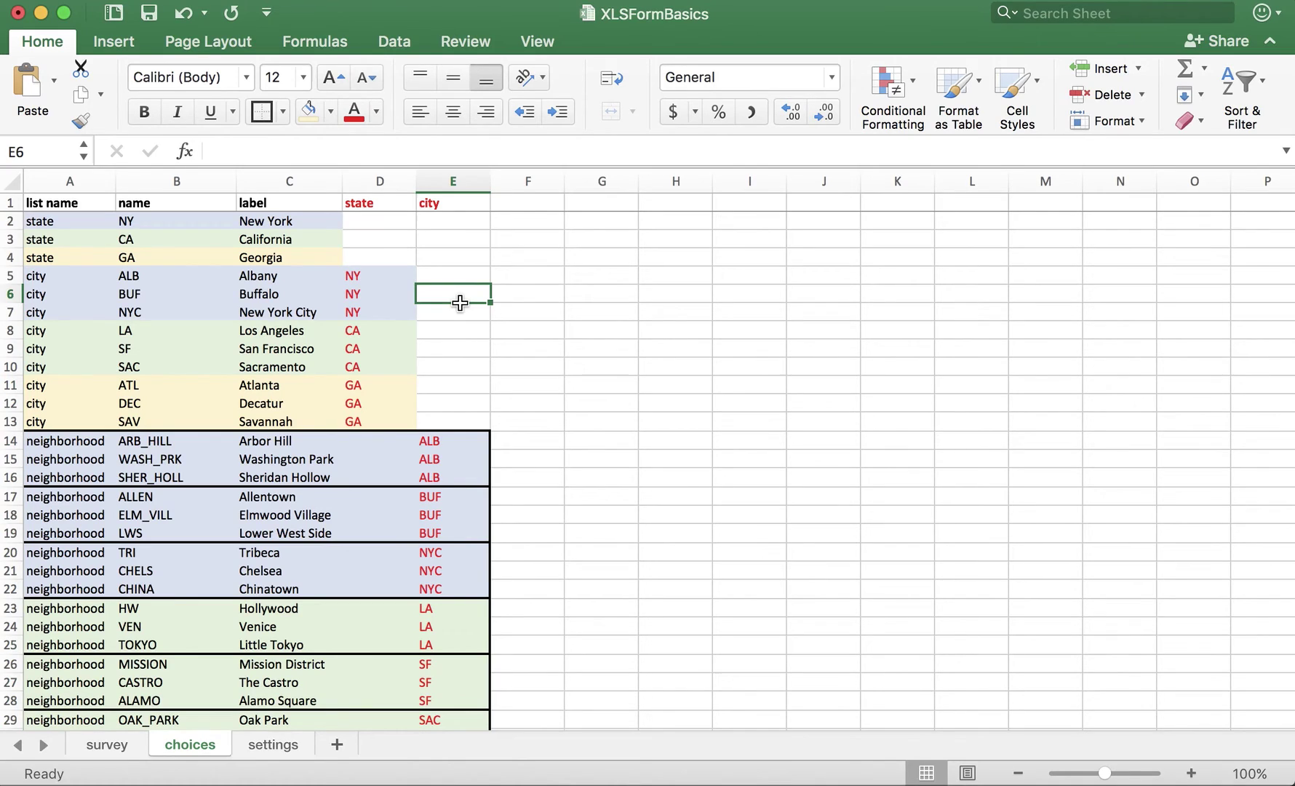
{"action": "left_click_drag", "start_coordinate": [62, 220], "coordinate": [262, 220]}
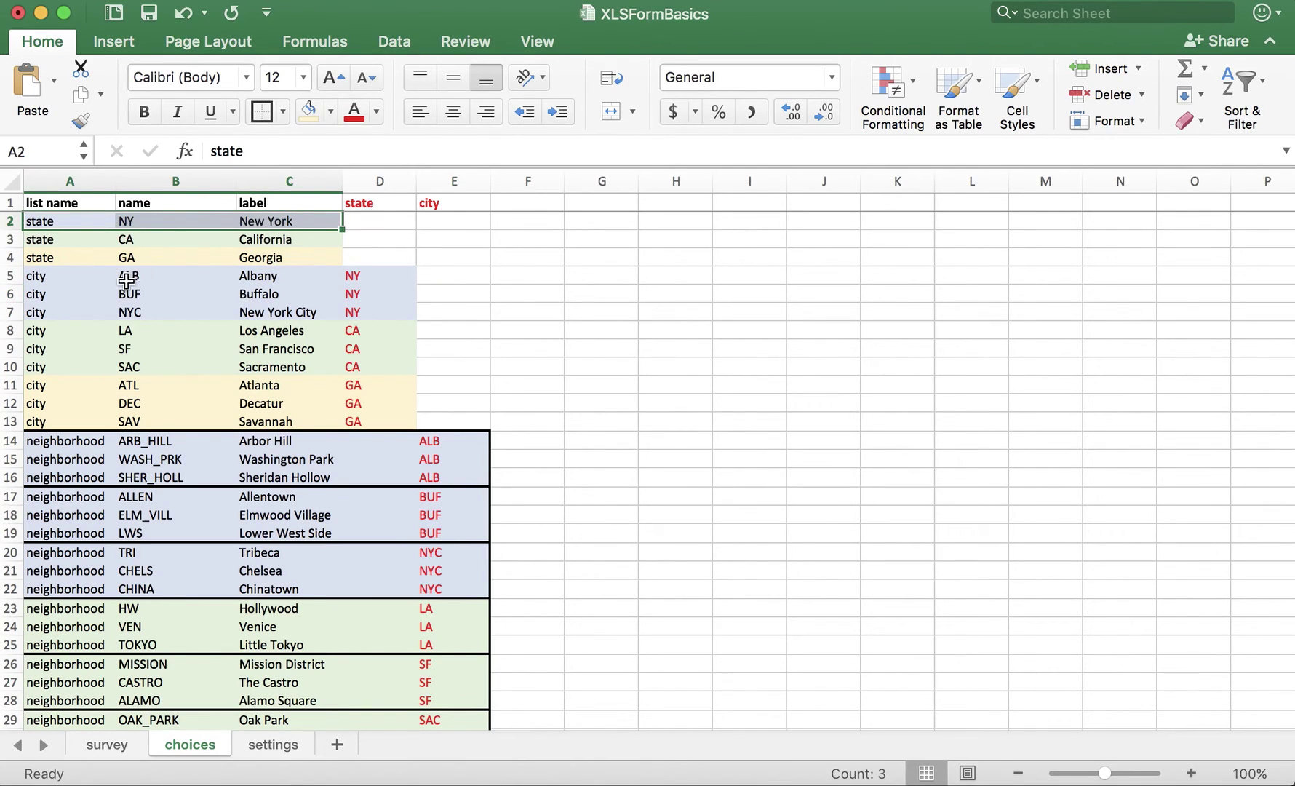
{"action": "left_click_drag", "start_coordinate": [56, 276], "coordinate": [356, 318]}
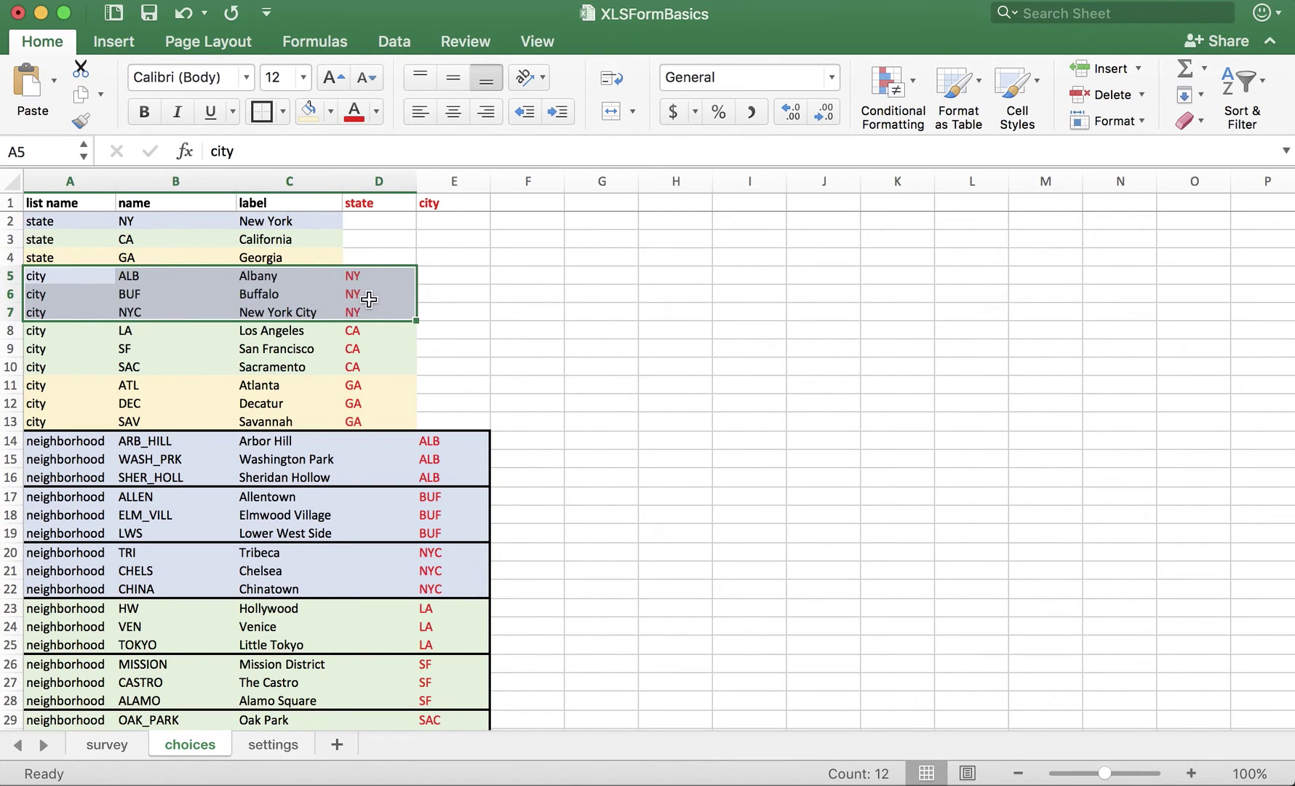
{"action": "key", "text": "ctrl+Page_Up"}
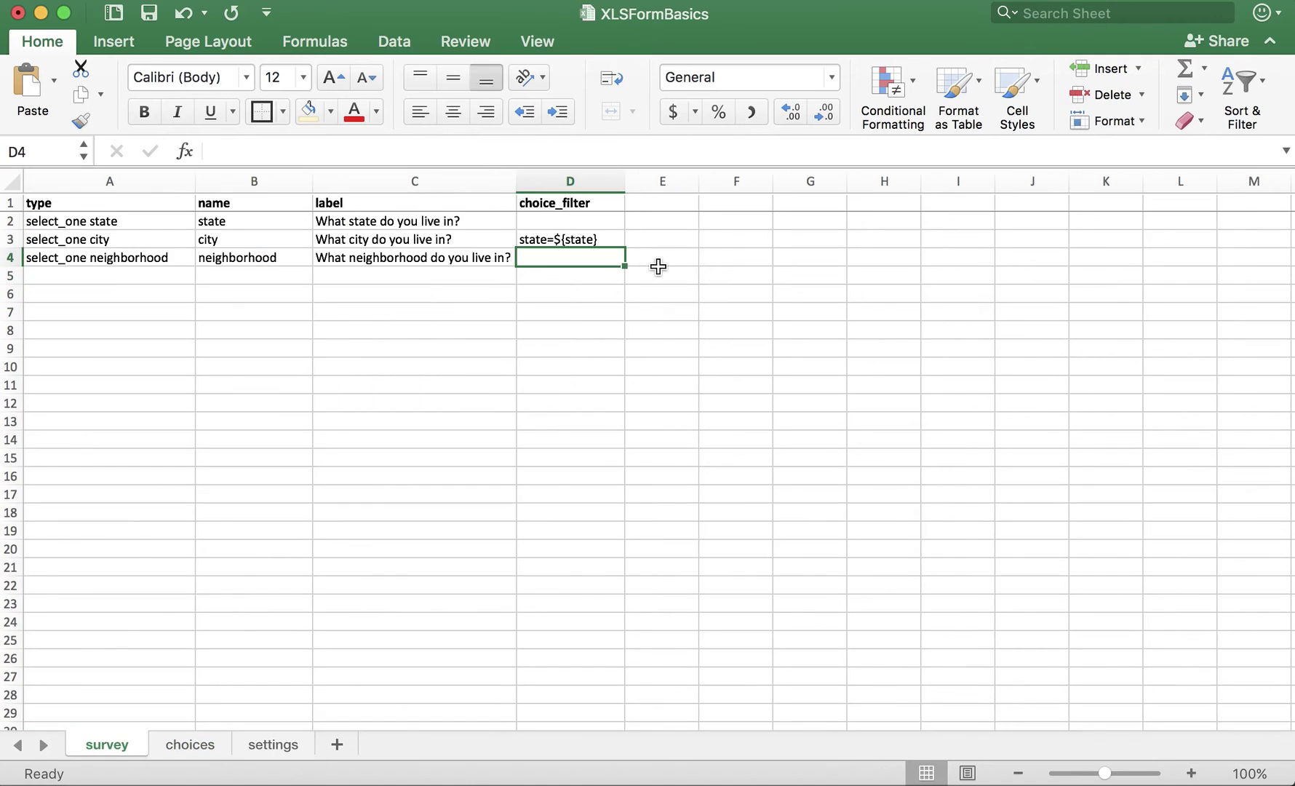
- Set the neighborhood question's choice filter to city=${city}, matching the city column header of the choices sheet
{"action": "left_click_drag", "start_coordinate": [285, 256], "coordinate": [407, 256]}
{"action": "left_click", "coordinate": [575, 260]}
{"action": "left_click", "coordinate": [188, 751]}
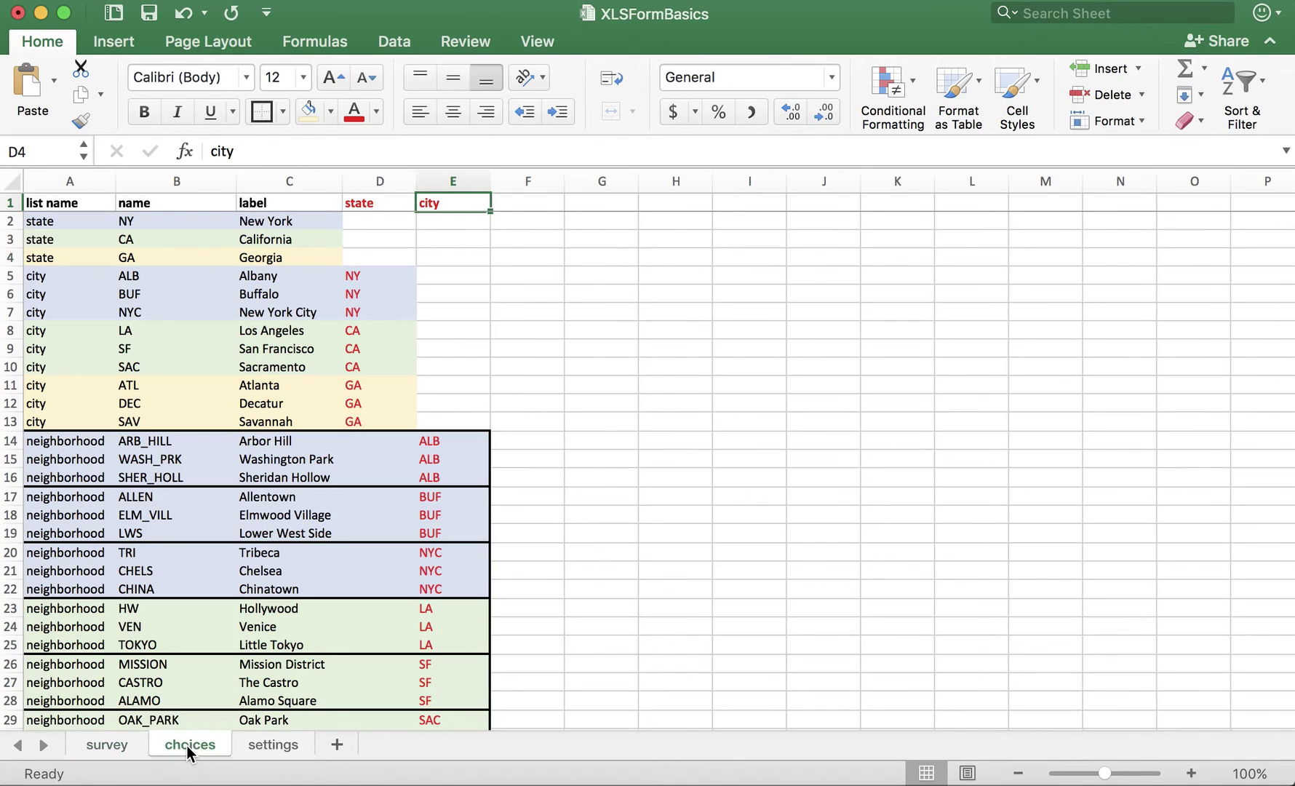
{"action": "left_click", "coordinate": [462, 180]}
{"action": "left_click", "coordinate": [461, 204]}
{"action": "left_click", "coordinate": [109, 746]}
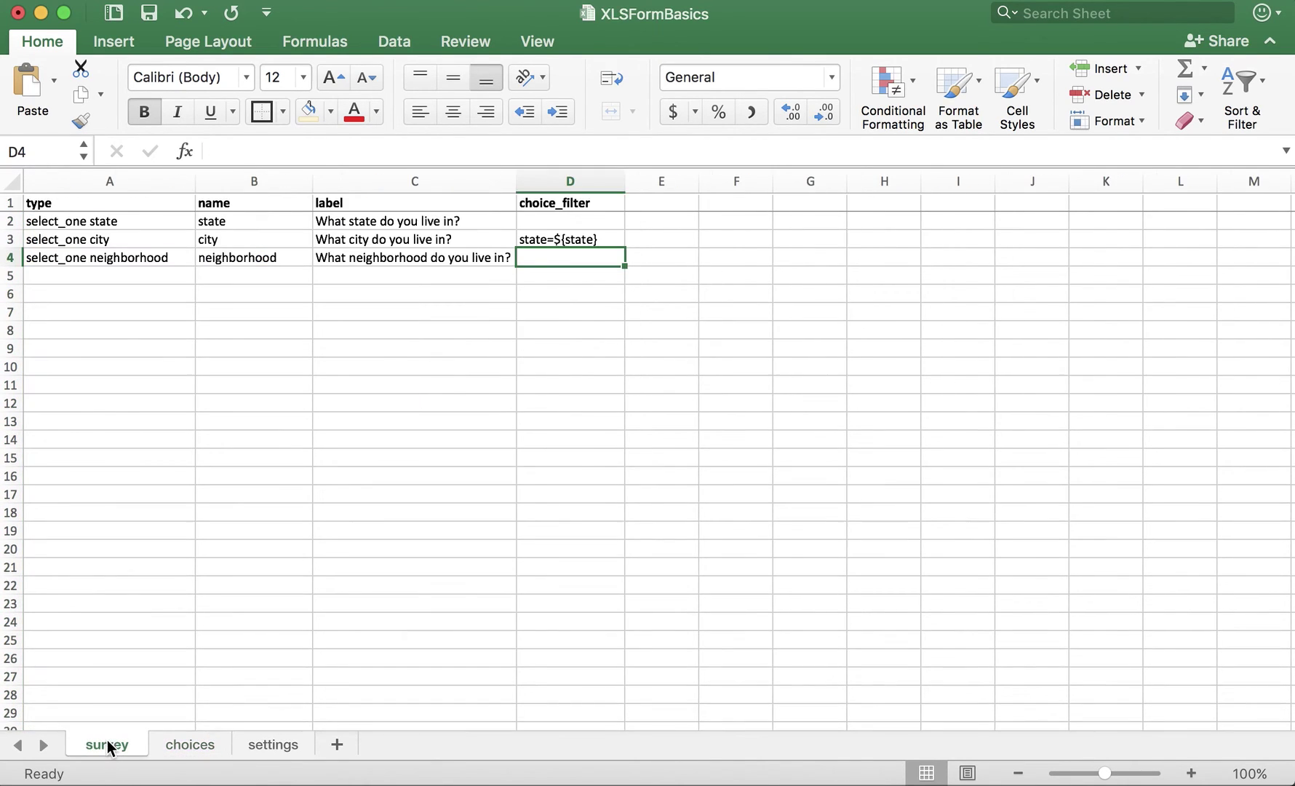
{"action": "type", "text": "ci"}
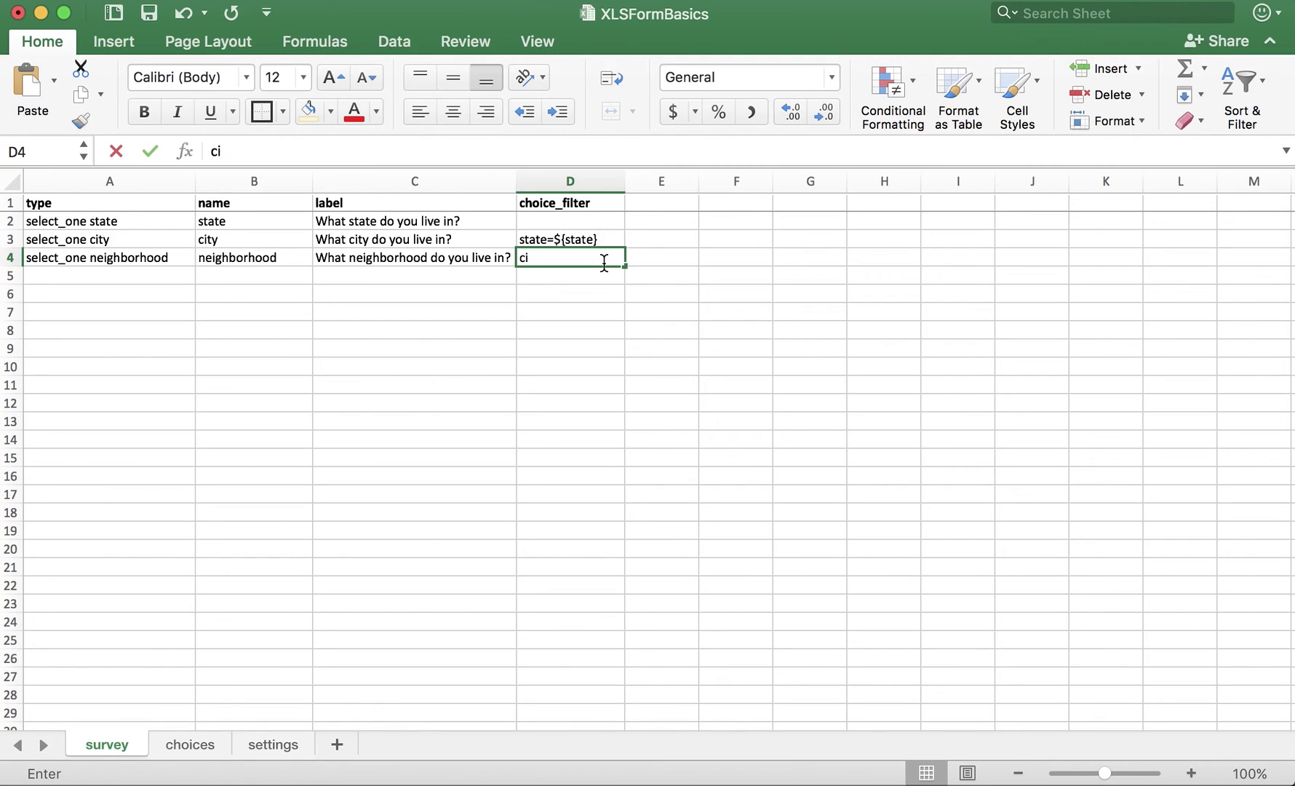
{"action": "type", "text": "ty="}
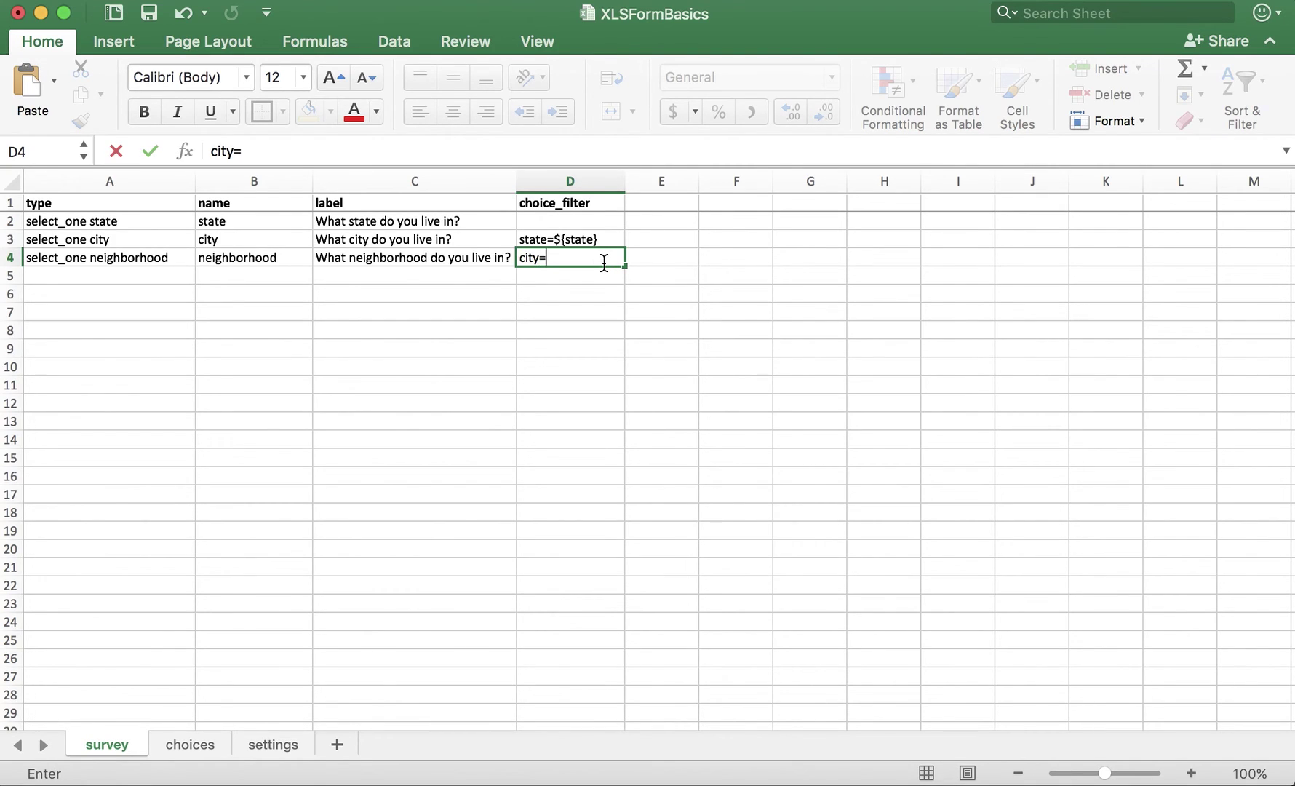
{"action": "type", "text": "${c"}
{"action": "type", "text": "ity"}
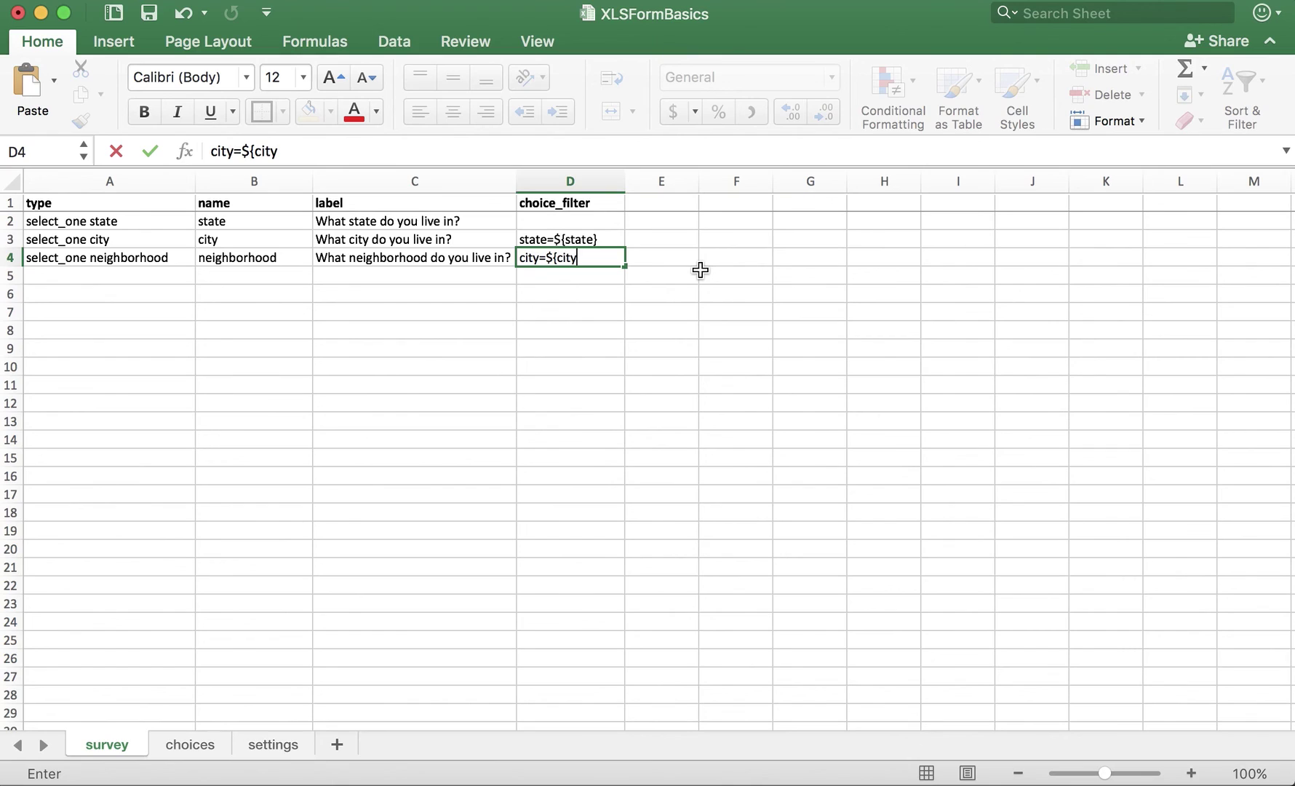
{"action": "type", "text": "}"}
{"action": "key", "text": "Return"}
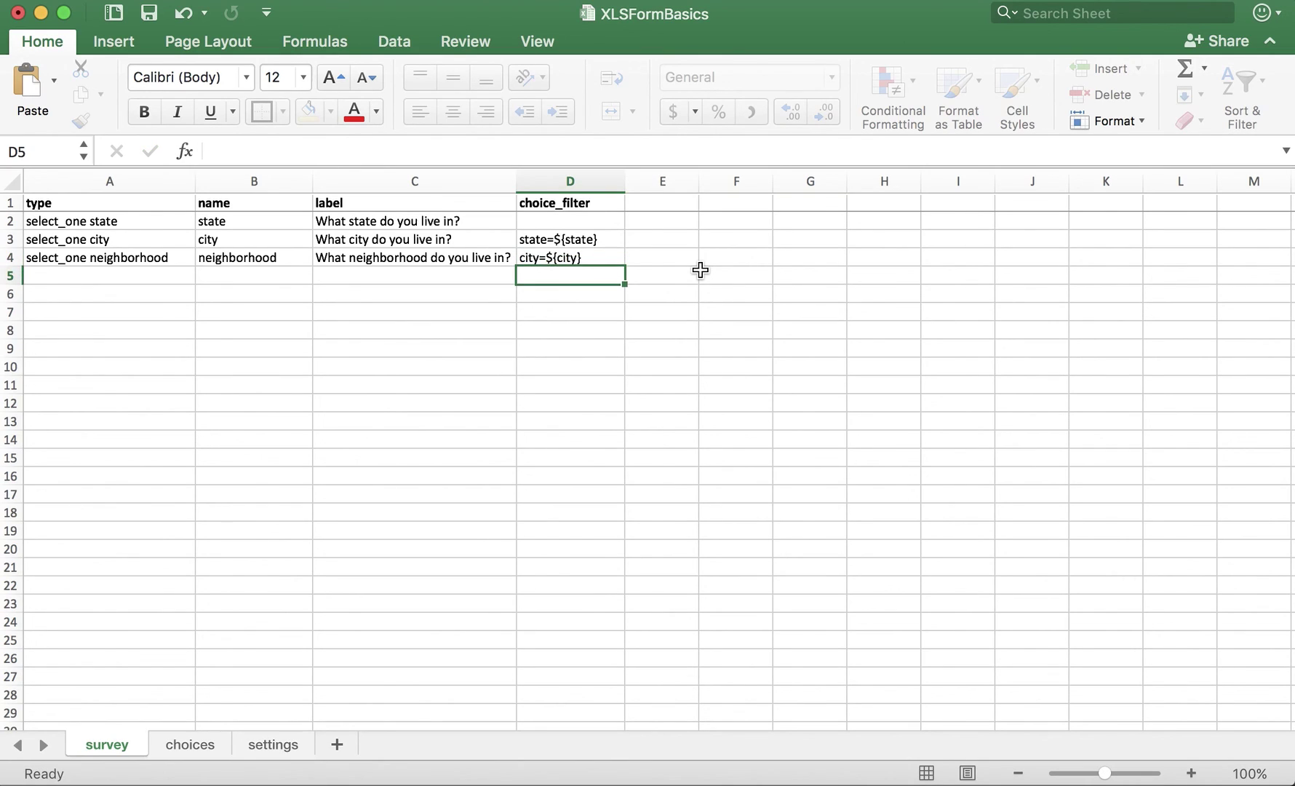